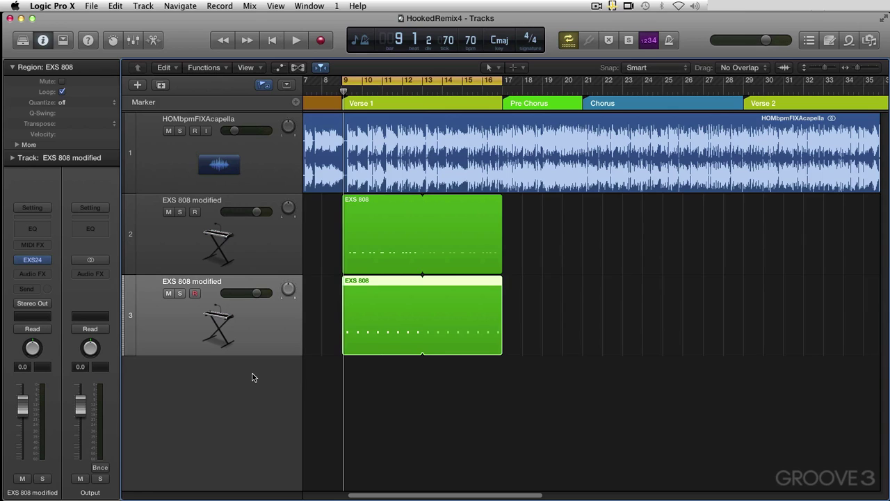
Step: Play back the Verse 1 beat and rename the two EXS 808 modified tracks Kik and Snr
key(space)
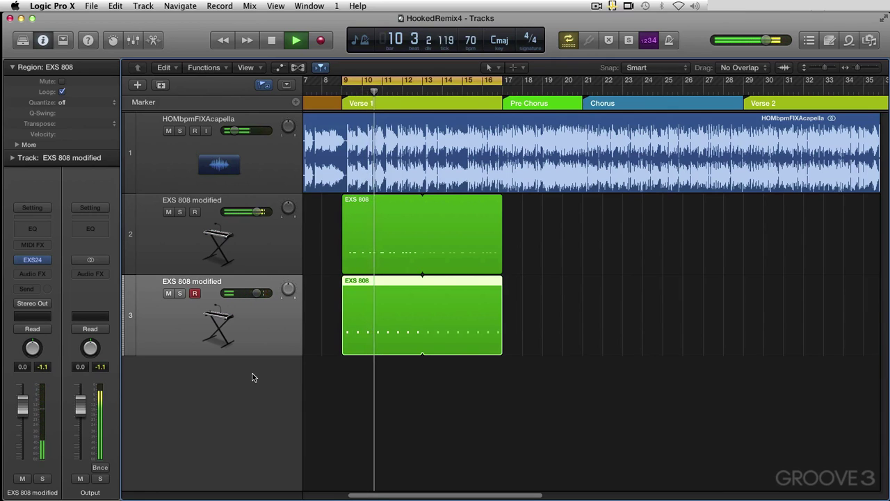
key(space)
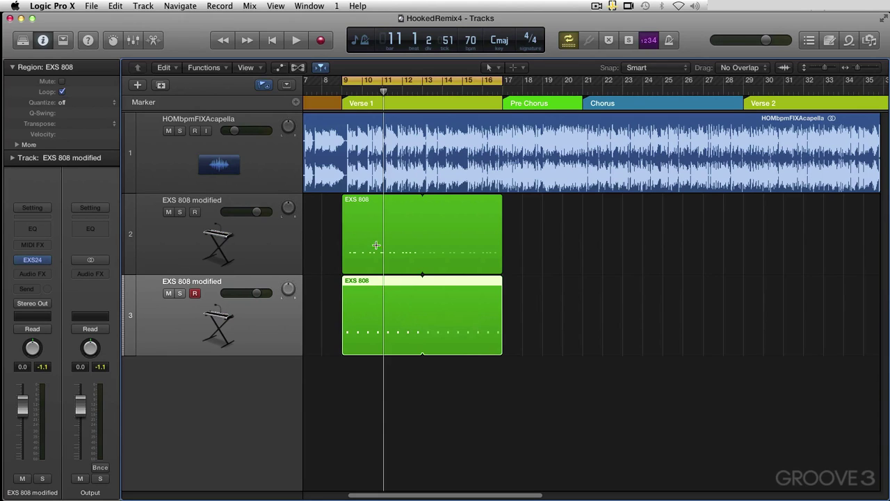
double_click(201, 201)
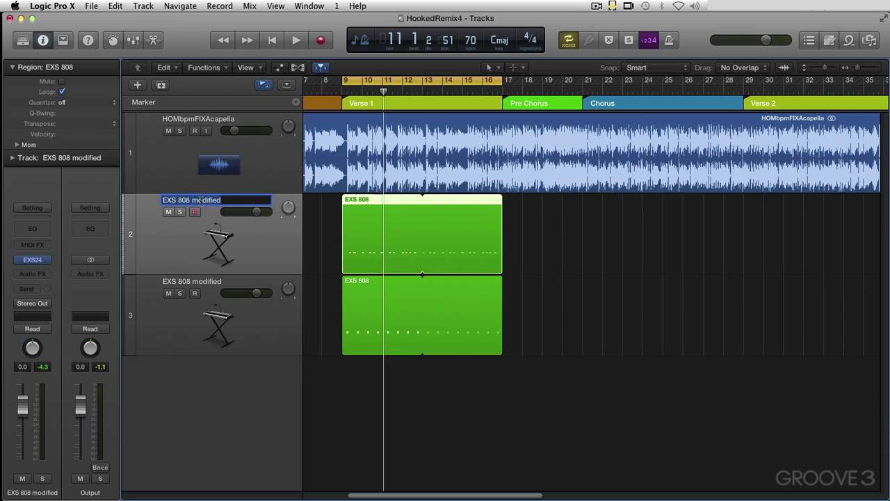
text(Kik)
key(Return)
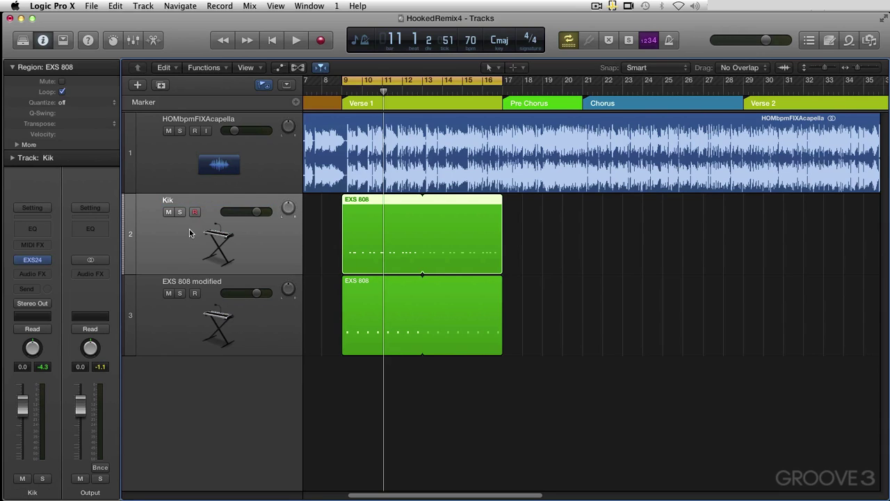
double_click(194, 282)
text(S)
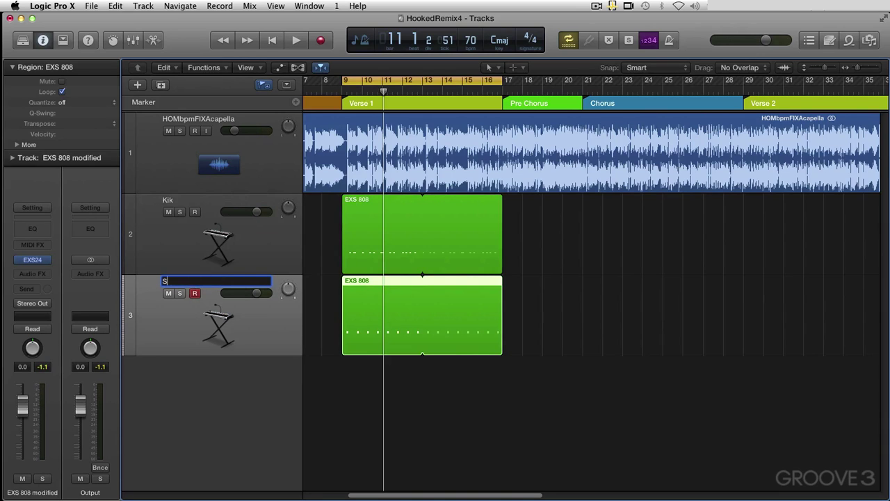
text(nr)
key(Return)
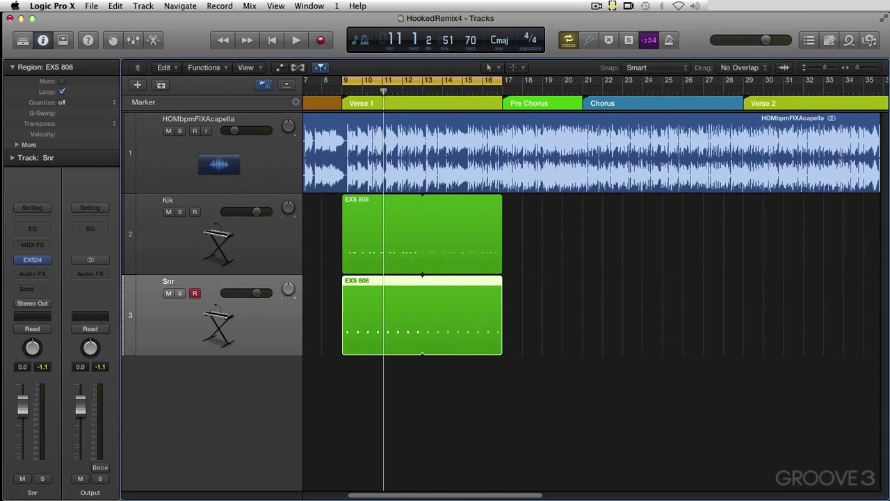
Step: Select the regions on both drum tracks and name them after their tracks
shift+click(164, 242)
click(226, 69)
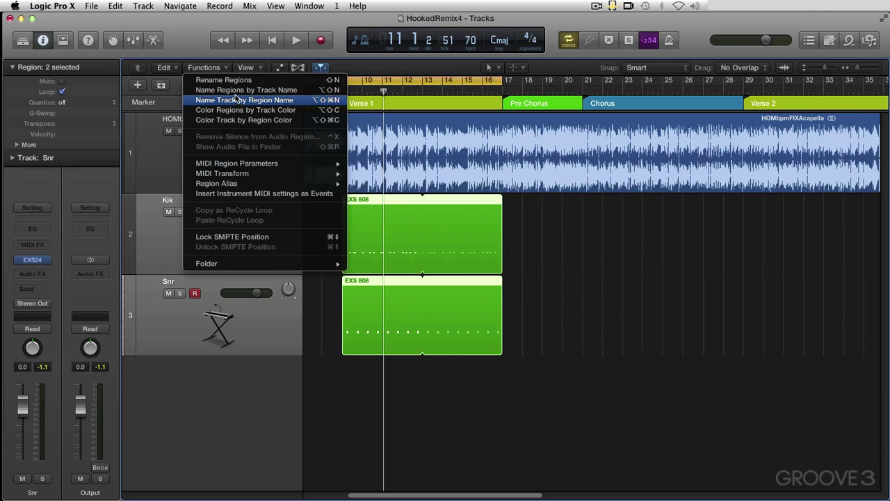
click(235, 92)
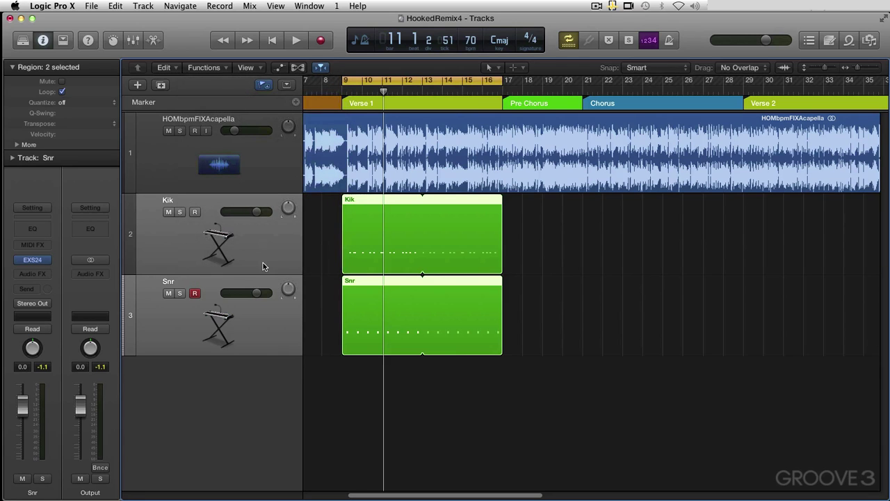
Step: Show only the Kik region in an enlarged Piano Roll, zoomed in on bars 9 to 13
double_click(367, 207)
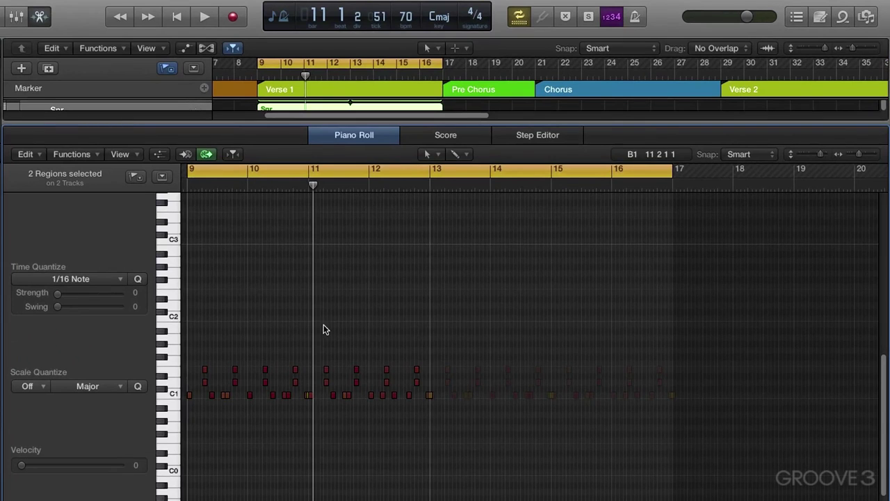
key(super+Right)
key(super+Right)
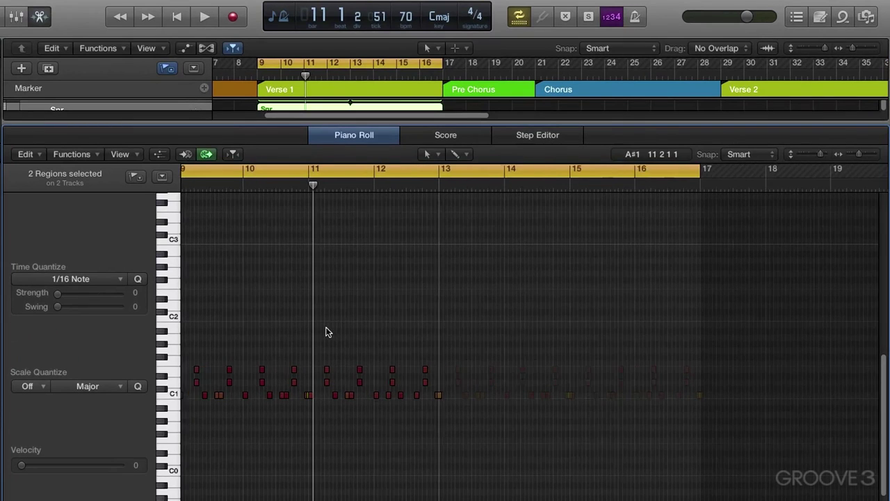
scroll(331, 325, left, 10)
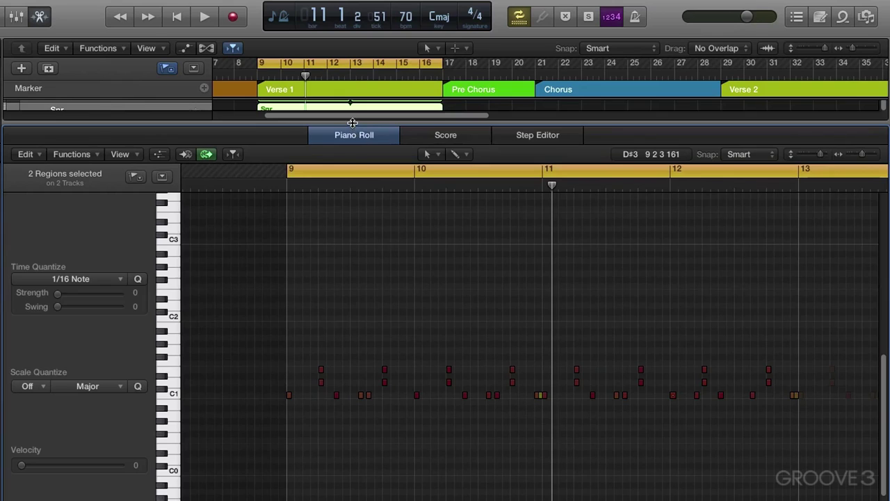
drag(353, 122, 365, 309)
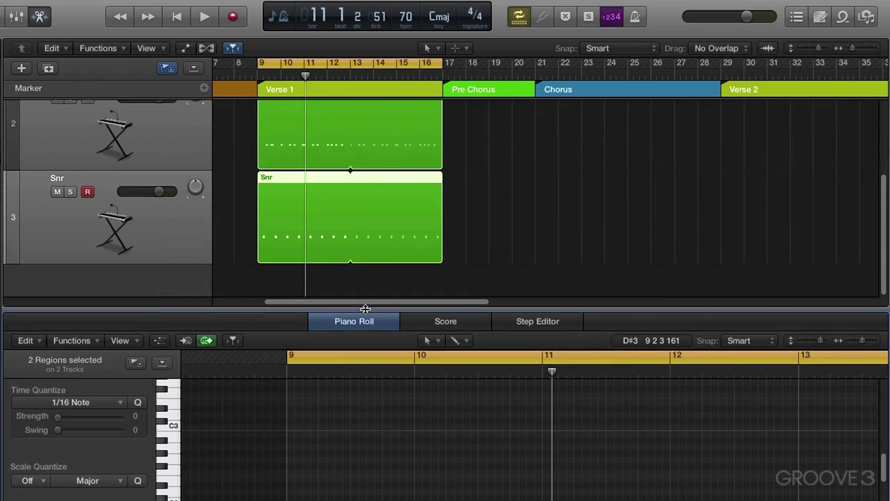
click(445, 124)
click(375, 112)
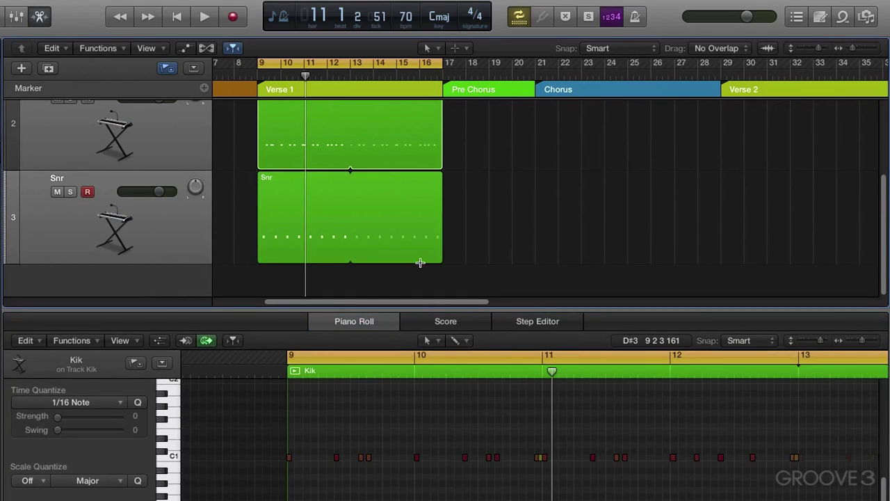
drag(422, 310, 380, 131)
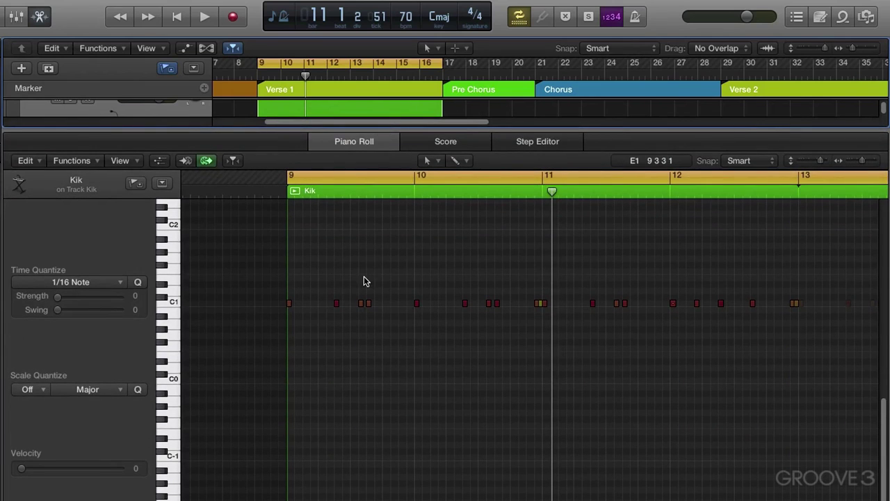
Step: Audition the Kik pattern from bar 9, and delete the C1 notes from 9 2 3 through 10 3 3, keeping the first note
click(285, 197)
key(space)
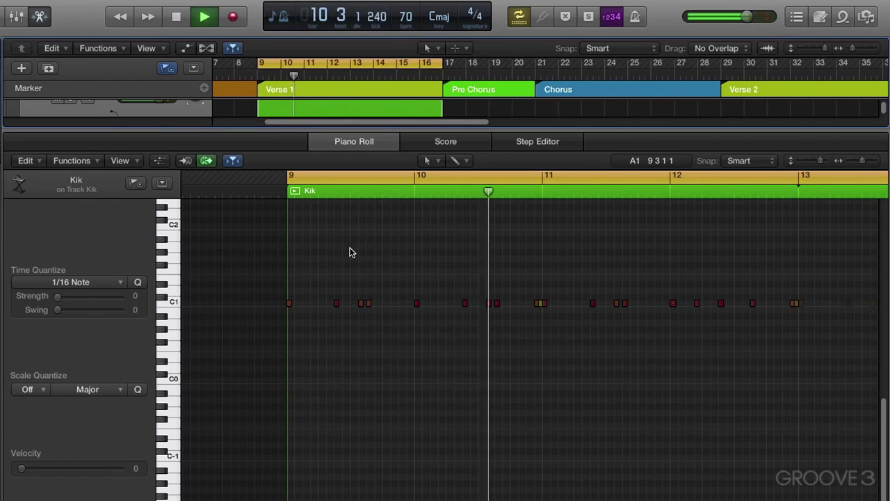
key(space)
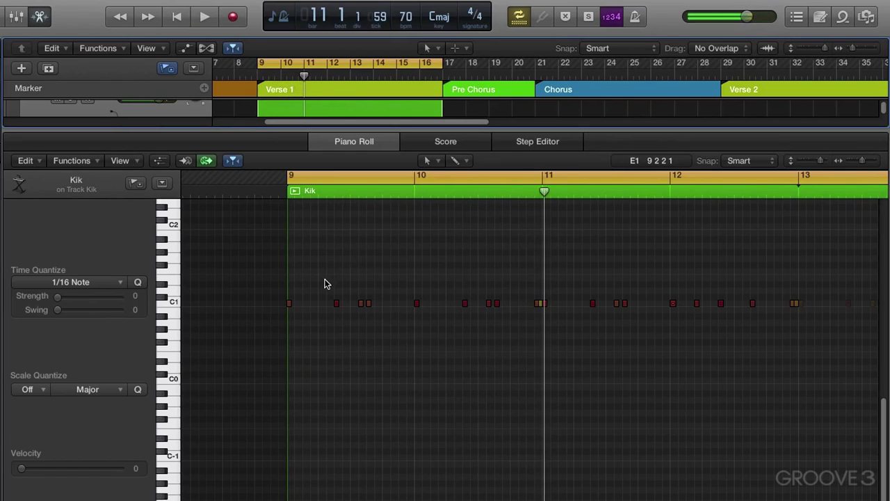
drag(324, 299, 508, 319)
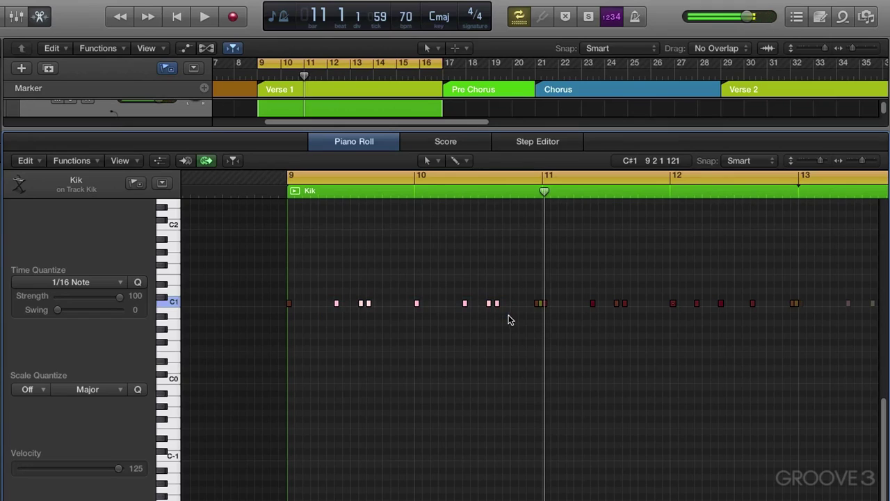
key(Delete)
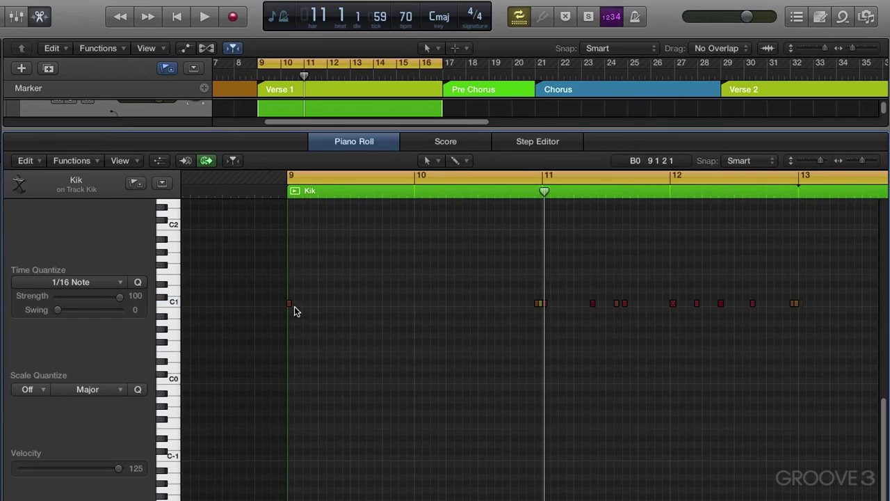
Step: Copy the first C1 kick note in bar 9 to position 9 2 3, auditioning the loop before and after
click(289, 304)
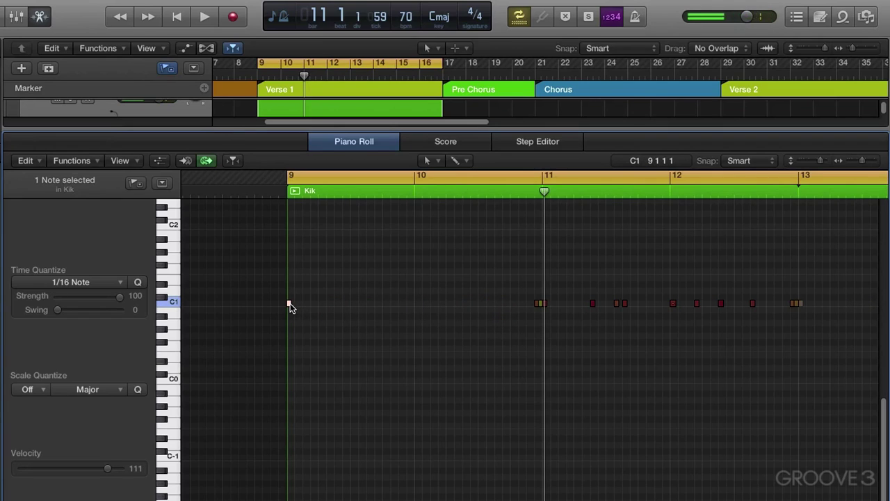
key(space)
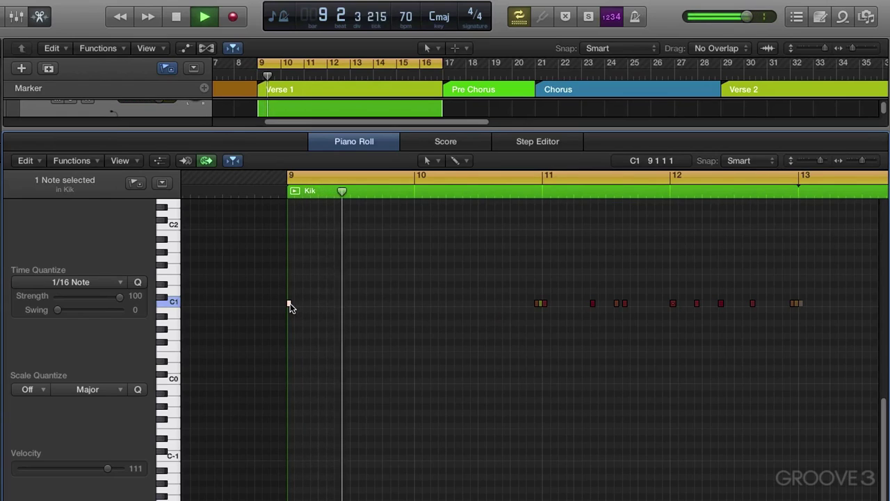
key(space)
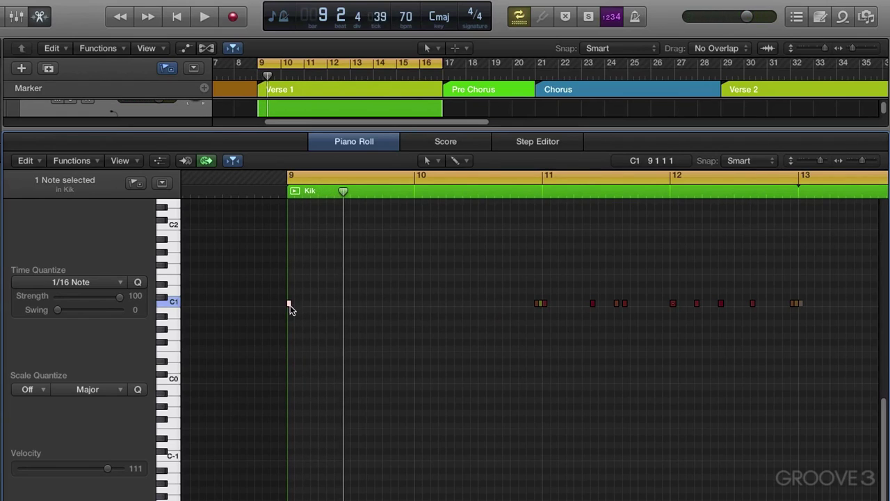
drag(290, 306, 339, 304)
key(space)
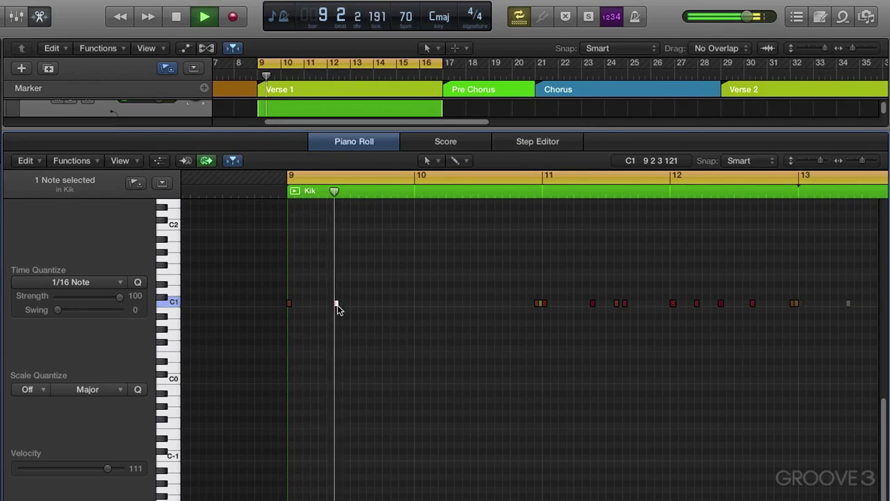
key(space)
Step: Copy the C1 kick note onward to positions 9 3 3 and 9 4 2, auditioning the pattern as it builds
drag(338, 304, 360, 306)
key(space)
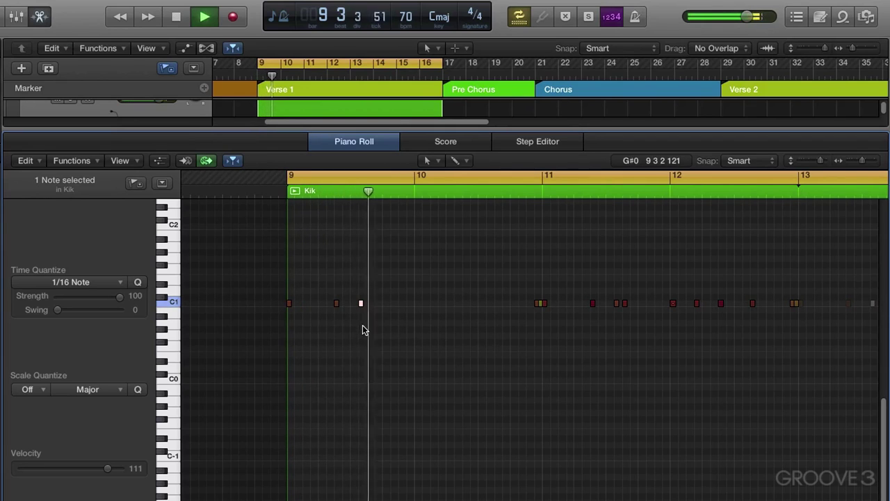
key(space)
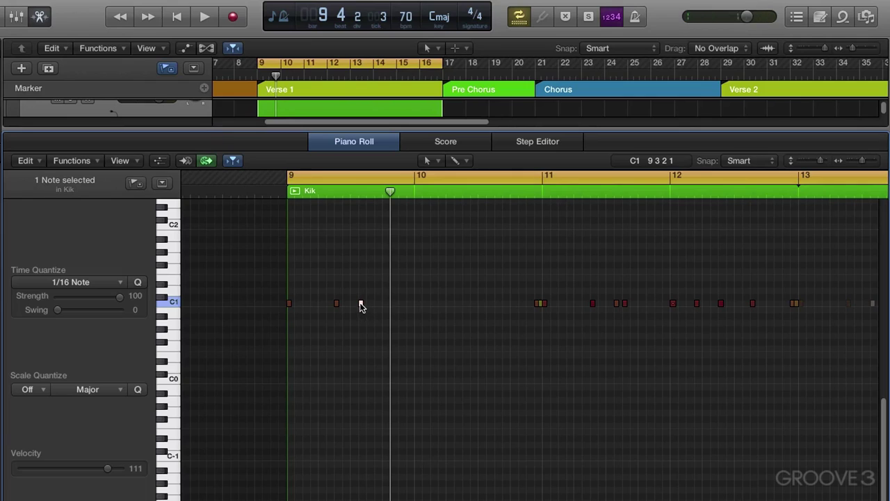
drag(361, 303, 393, 304)
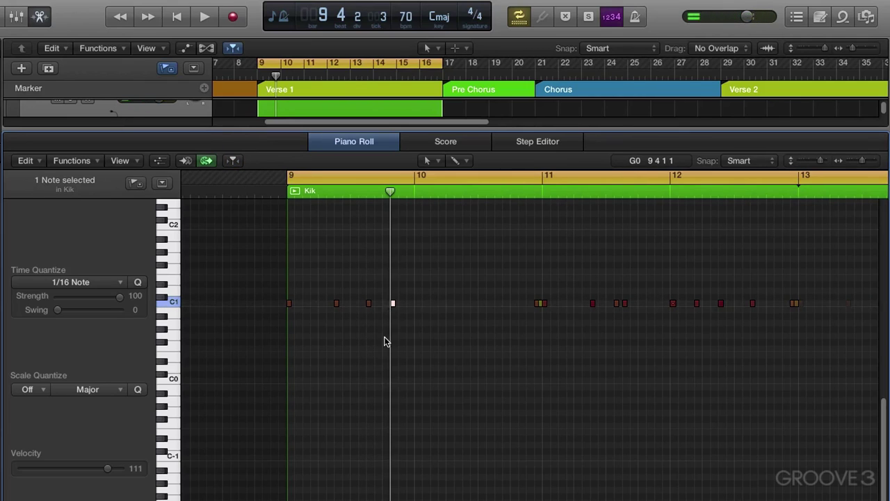
key(space)
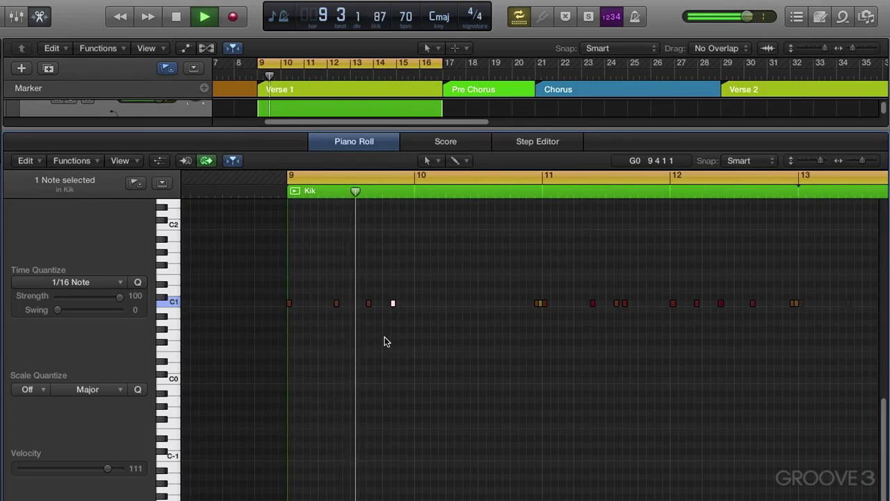
key(space)
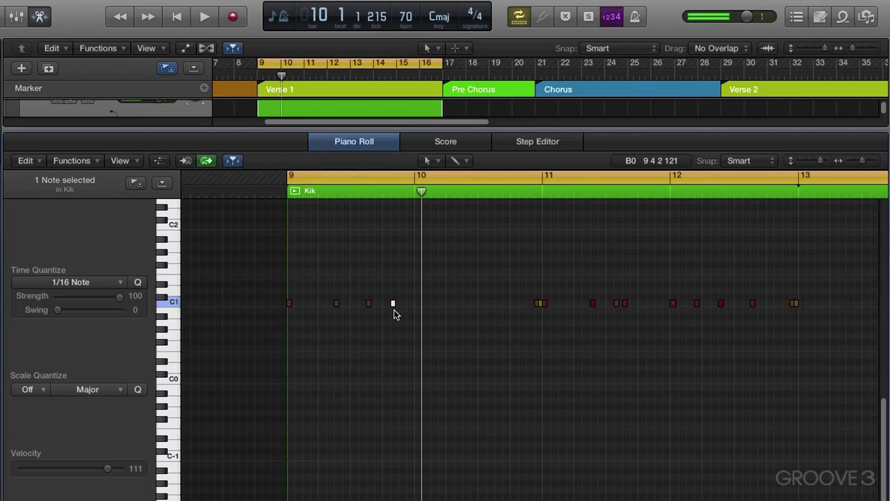
Step: Continue the kick pattern into bar 10 with C1 copies at 10 1 1 and 10 1 4, playing back after each
drag(393, 306, 417, 304)
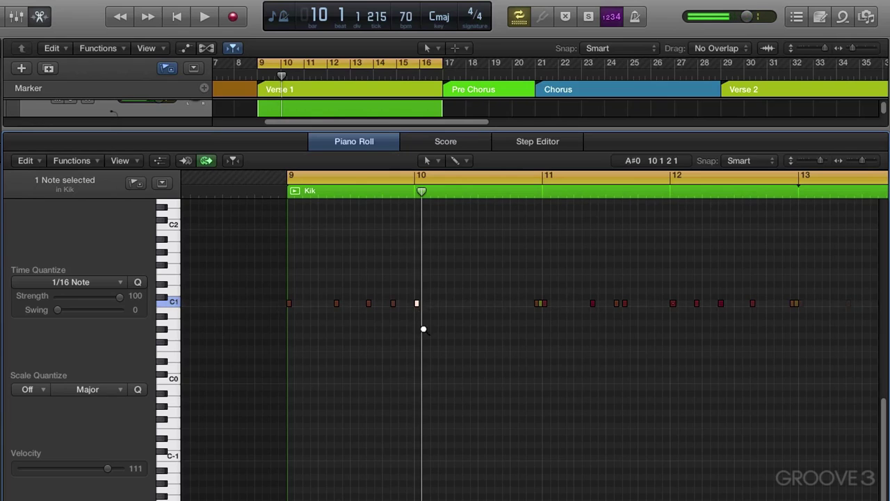
key(space)
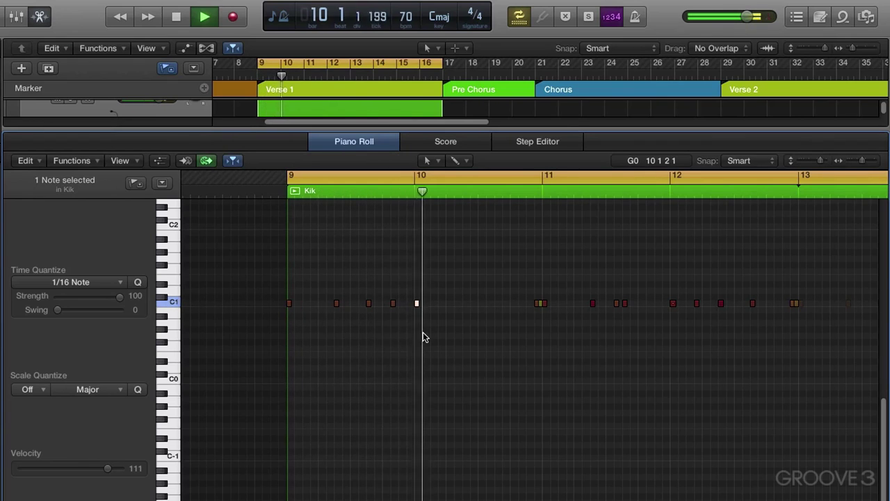
key(space)
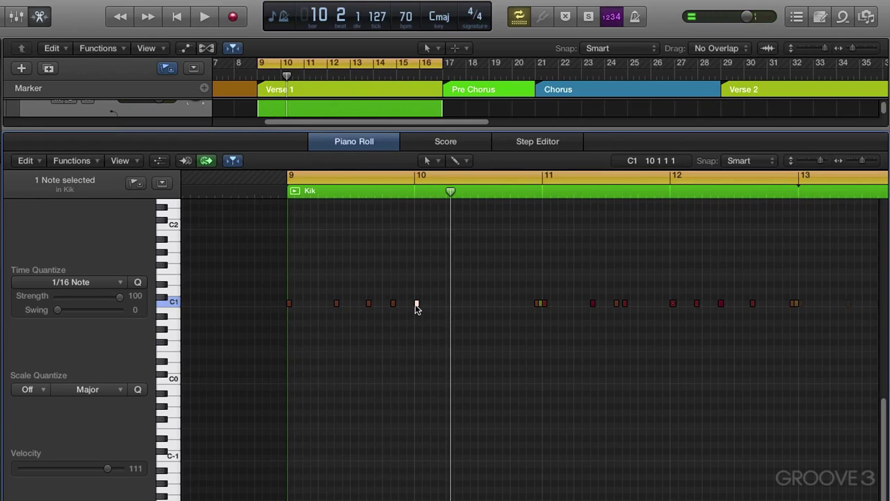
drag(417, 306, 440, 304)
key(space)
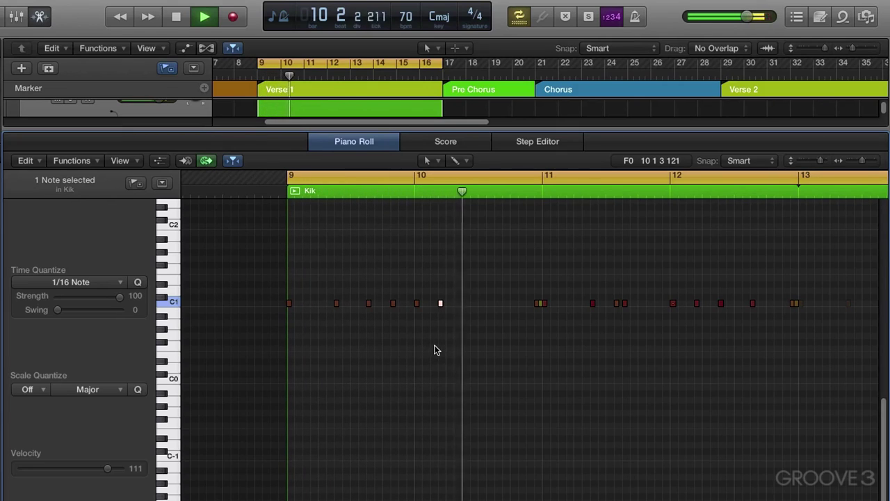
key(space)
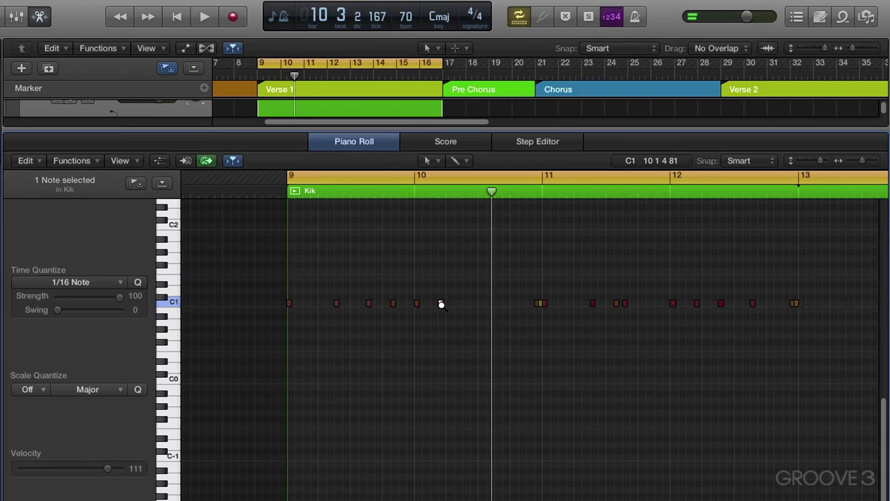
Step: Extend the kick pattern with C1 copies at positions 10 2 3 and 10 3 2, checking the rhythm by playback
drag(442, 304, 471, 306)
key(space)
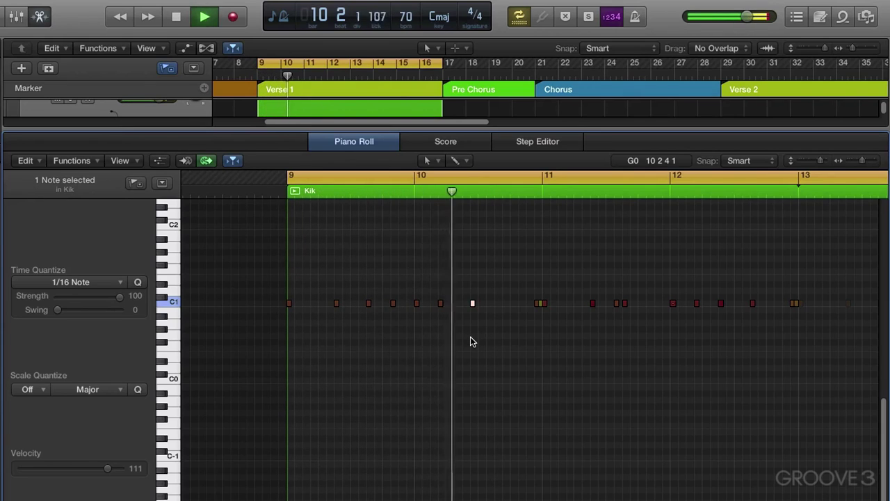
key(space)
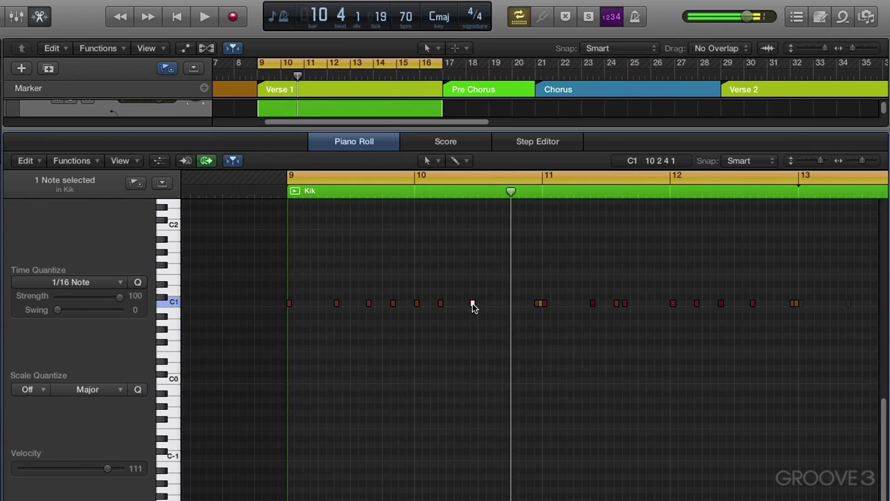
mouse_move(471, 304)
mouse_down()
mouse_move(463, 307)
mouse_move(488, 304)
mouse_up()
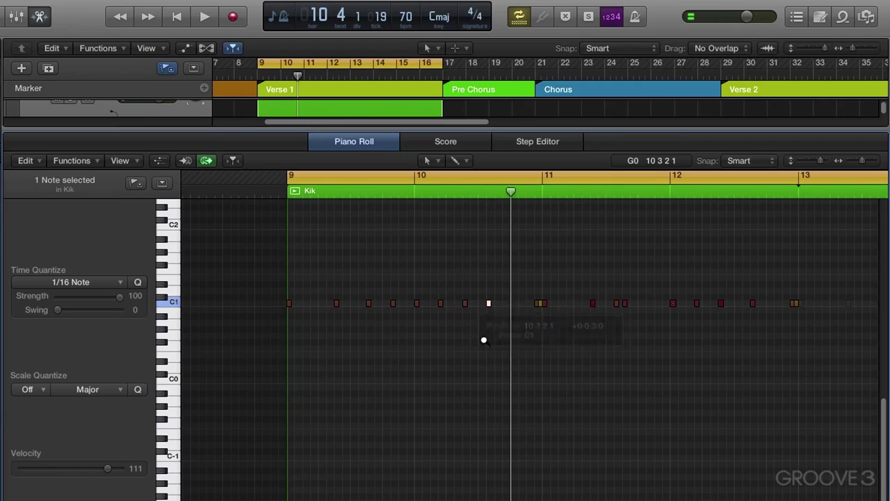
Step: Move the 10 3 2 kick note to 10 3 3 and copy it to 10 4 2, auditioning the pattern before and after
key(space)
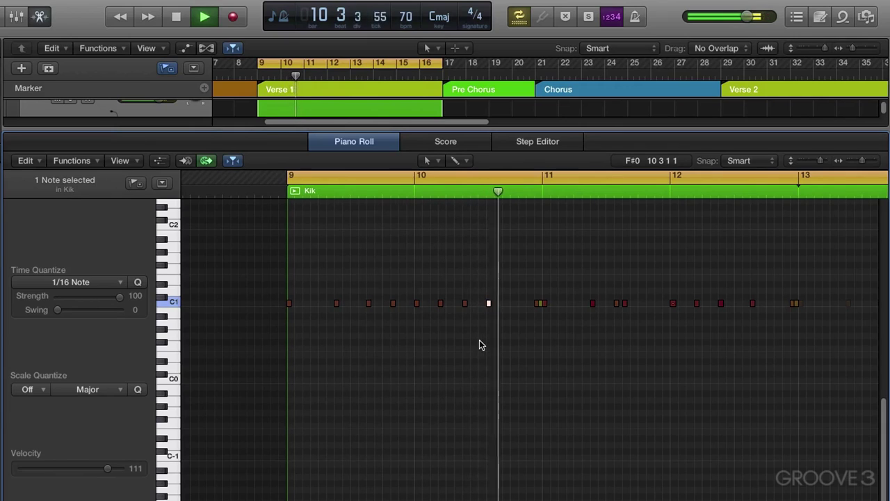
key(space)
drag(489, 304, 520, 306)
key(space)
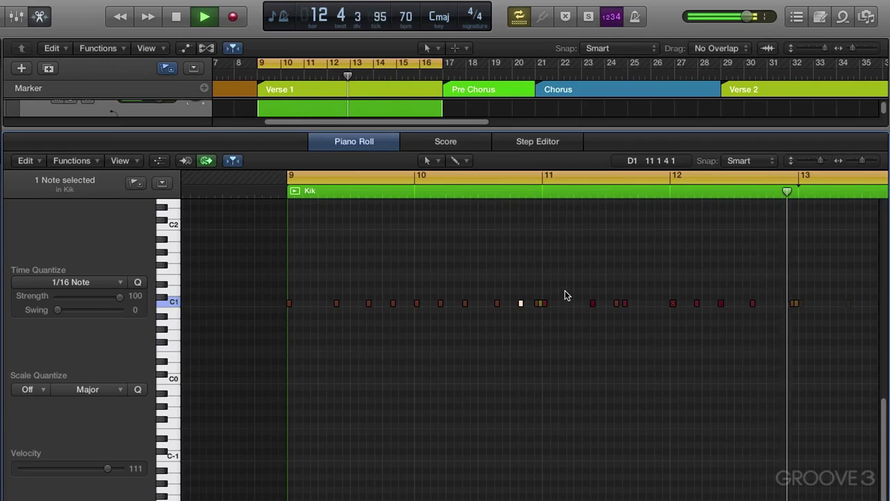
key(space)
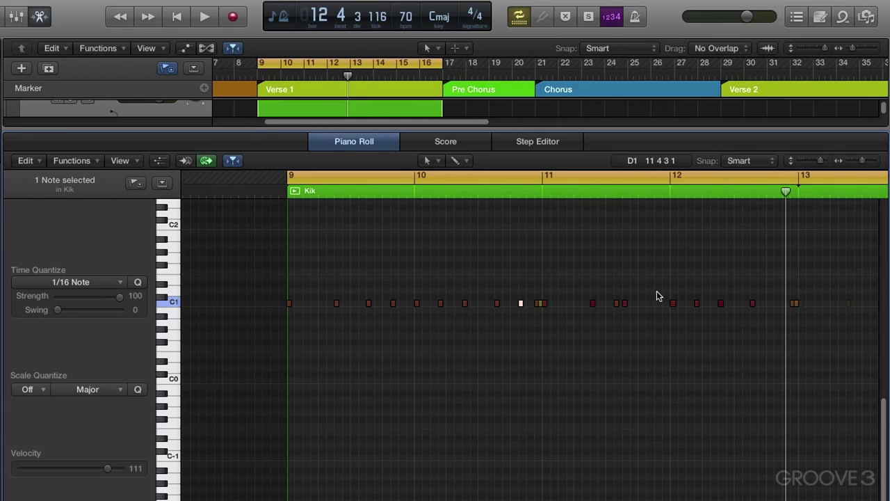
Step: Replace the four bar 12 kick notes with a copy of bar 10's five notes starting at 12 1 1 1, and audition with the cycle off
drag(656, 291, 760, 313)
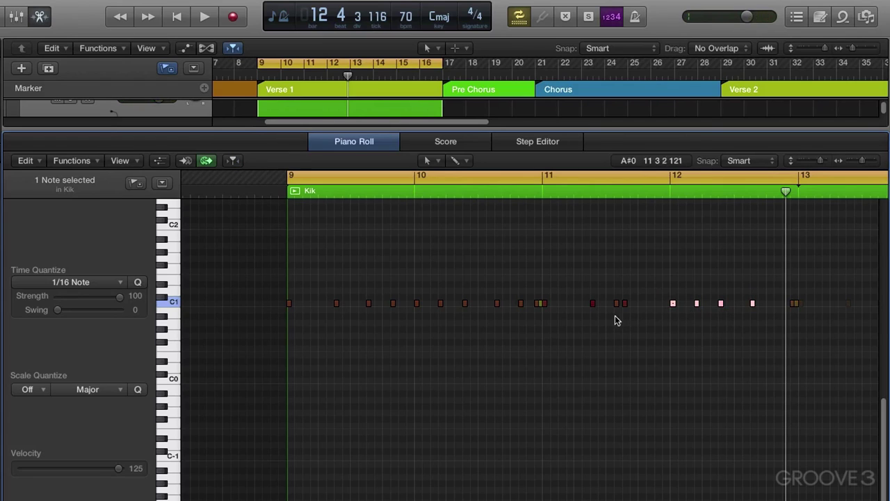
key(Delete)
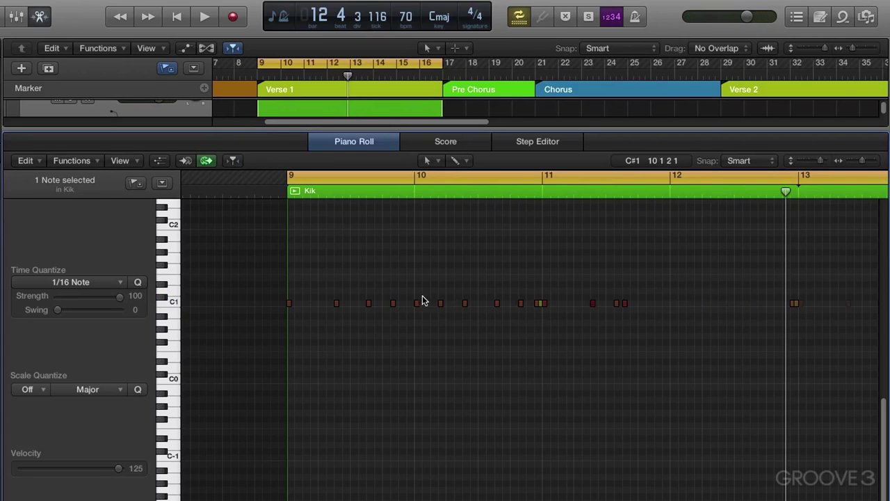
drag(414, 299, 526, 327)
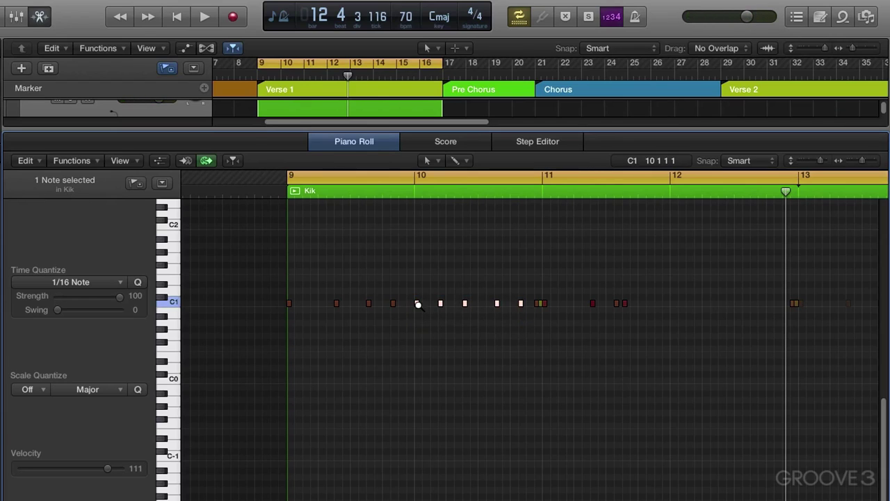
drag(417, 309, 675, 310)
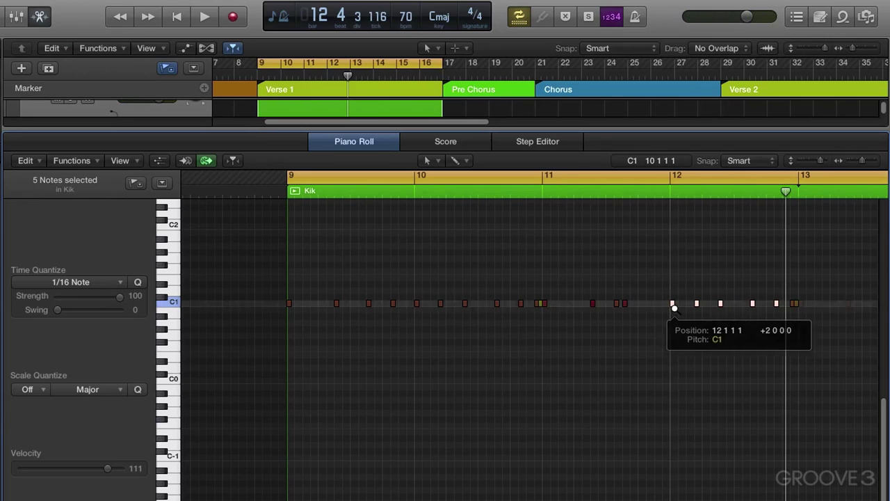
click(530, 176)
click(533, 190)
key(space)
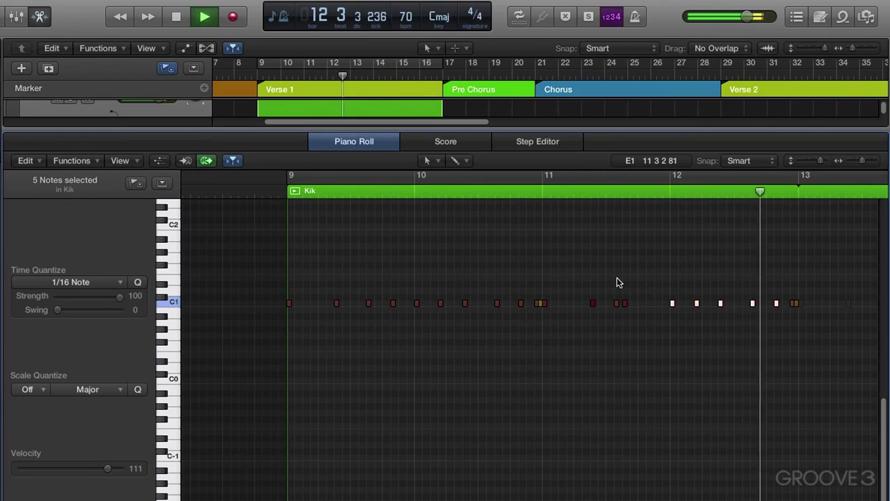
key(space)
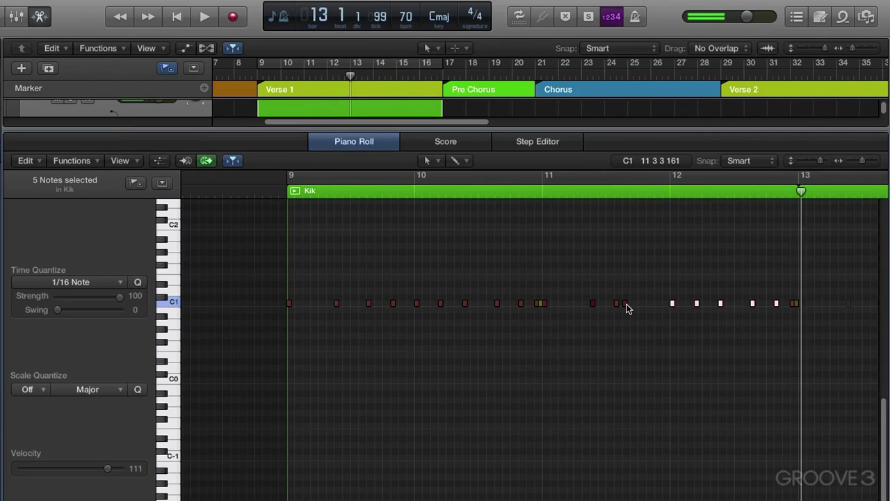
Step: Copy the C1 kick note at 11 3 3 to 11 4 2 and play the pattern with the cycle off and on
drag(626, 308, 648, 308)
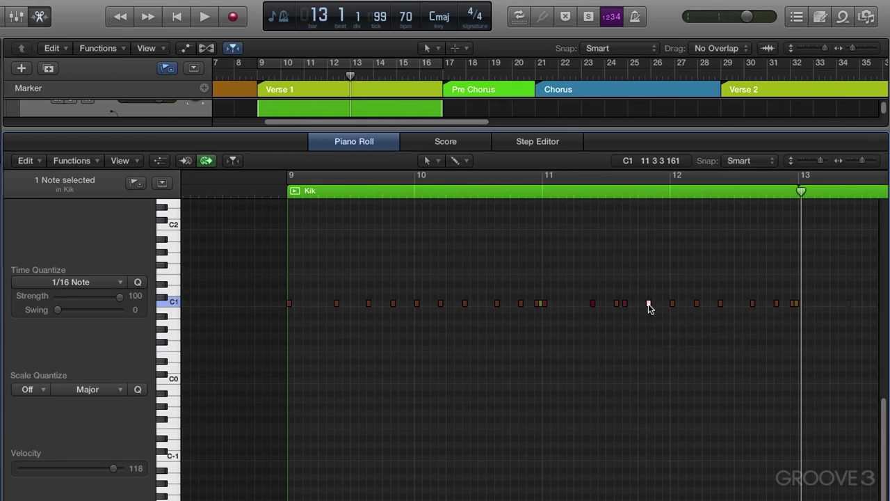
click(544, 201)
key(space)
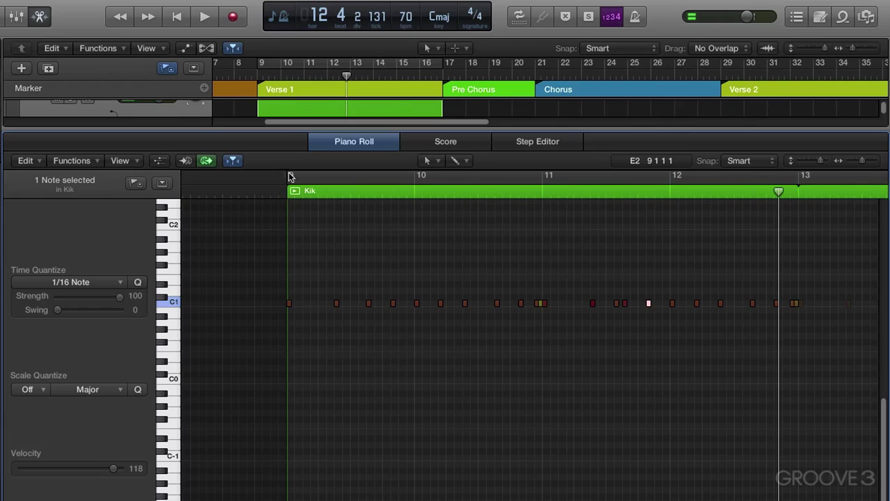
click(286, 63)
key(space)
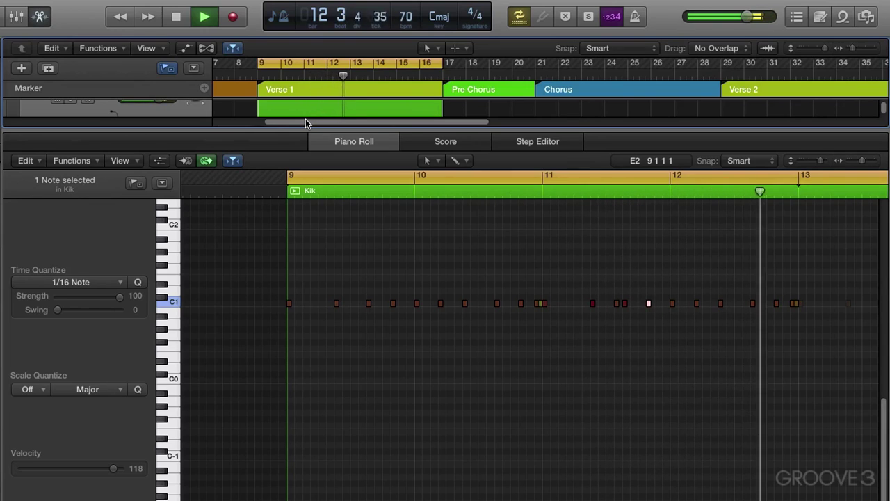
key(space)
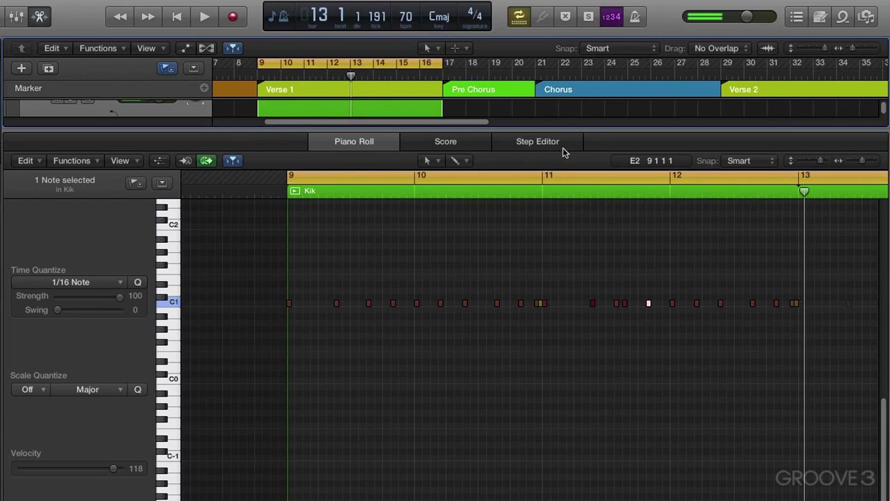
Step: Audition the kick pattern with the cycle off, then restore the Verse 1 cycle and close the Piano Roll
click(528, 179)
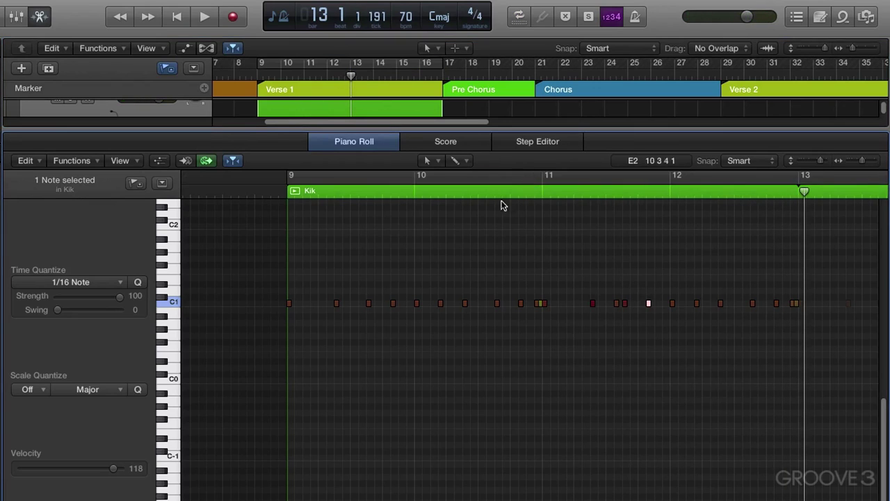
click(414, 196)
key(space)
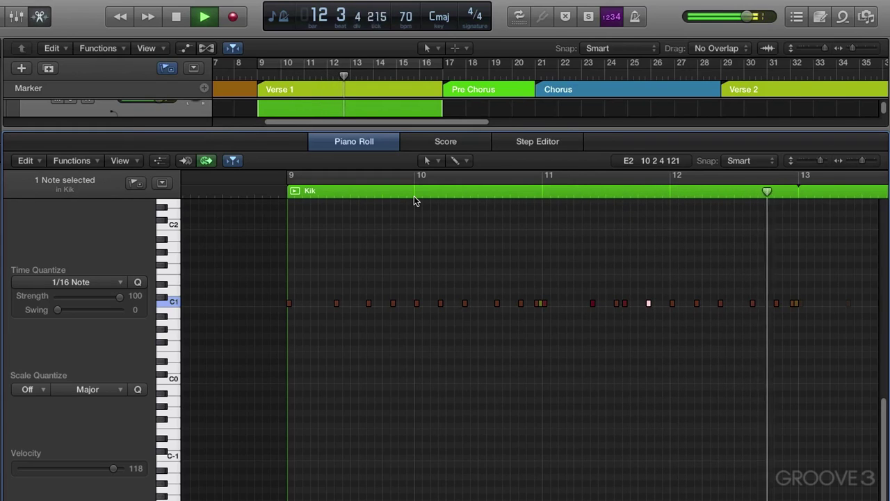
key(space)
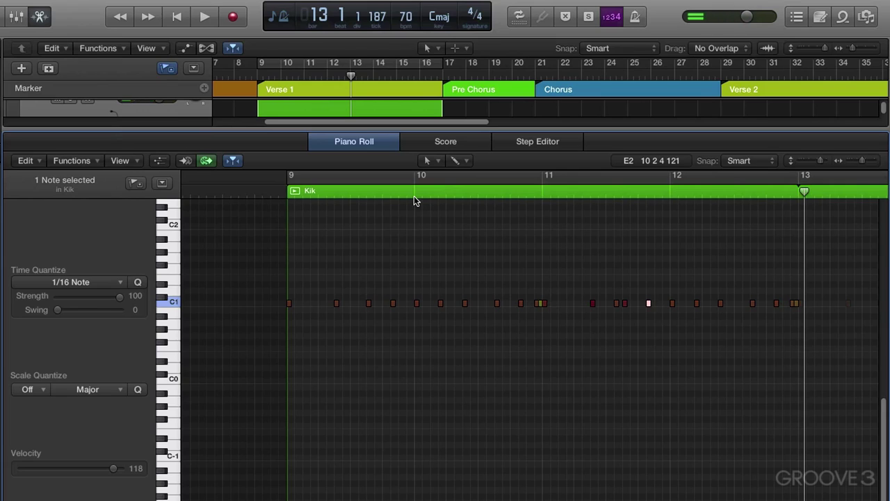
click(314, 64)
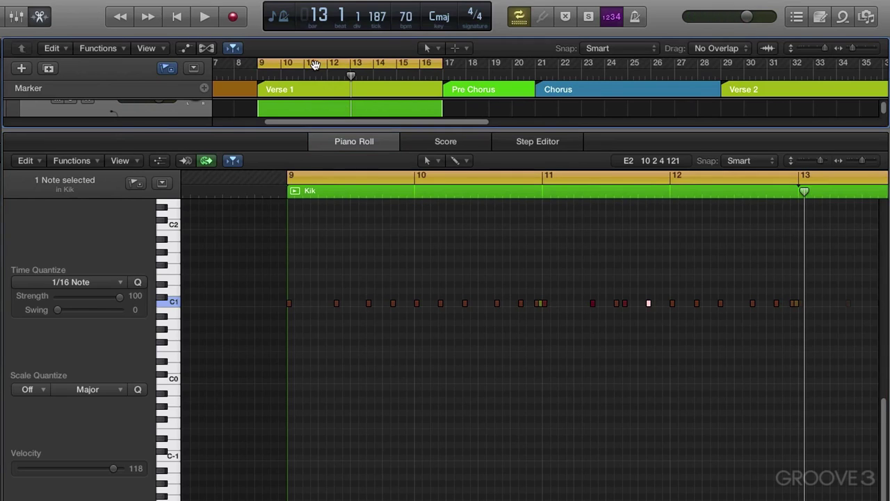
key(p)
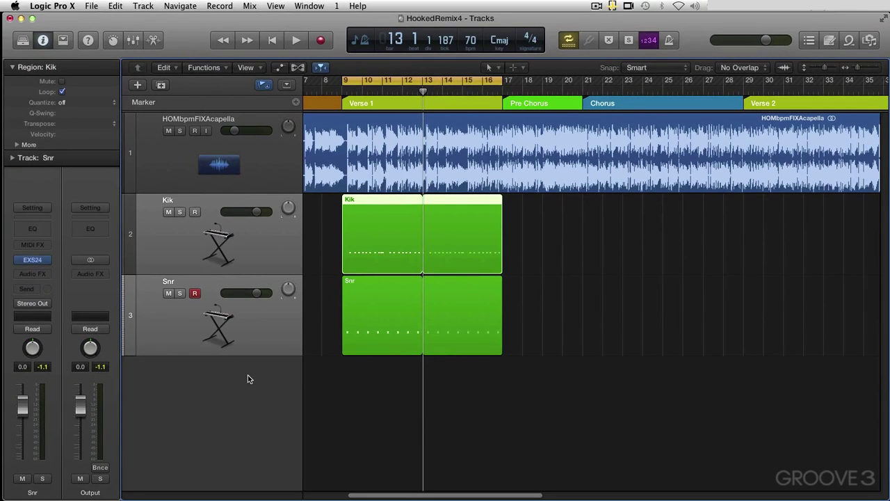
Step: Add a new software instrument track below Snr and load the Ultrabeat drum synth on it
double_click(248, 375)
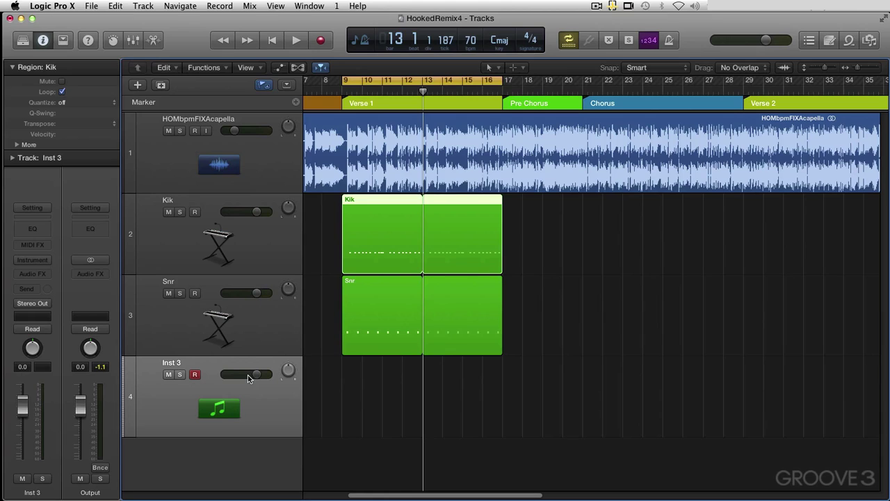
click(35, 261)
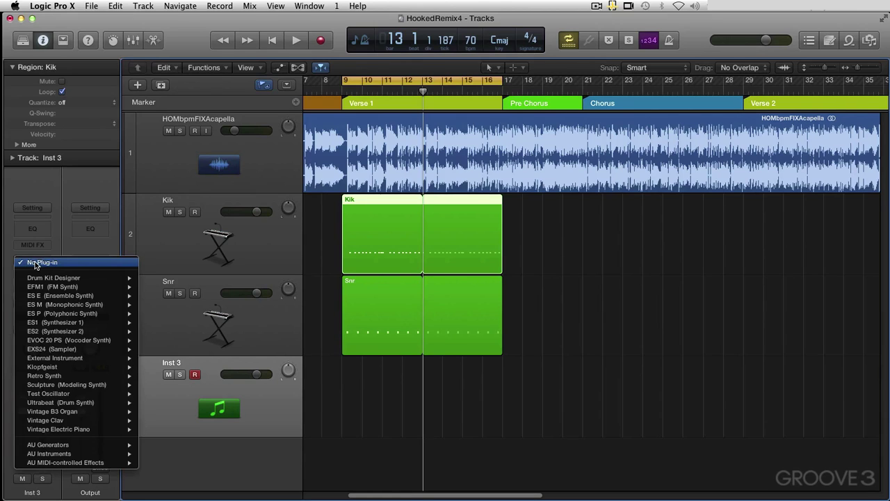
click(84, 407)
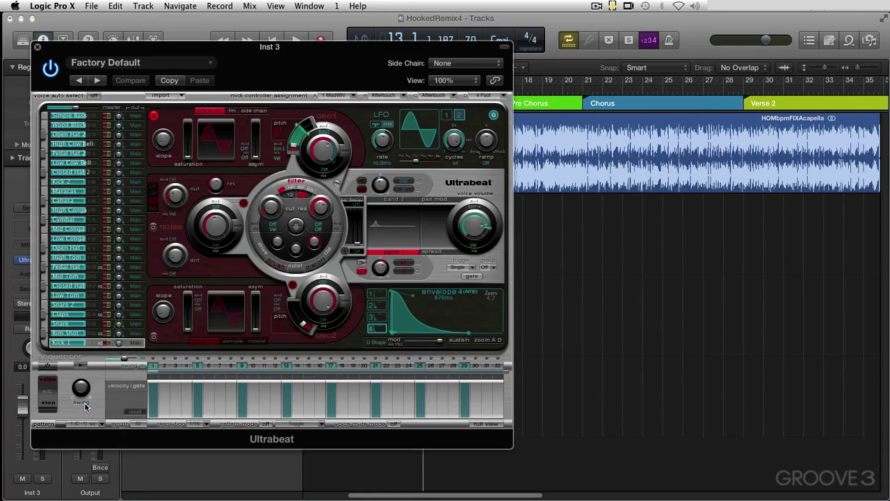
drag(265, 65, 497, 60)
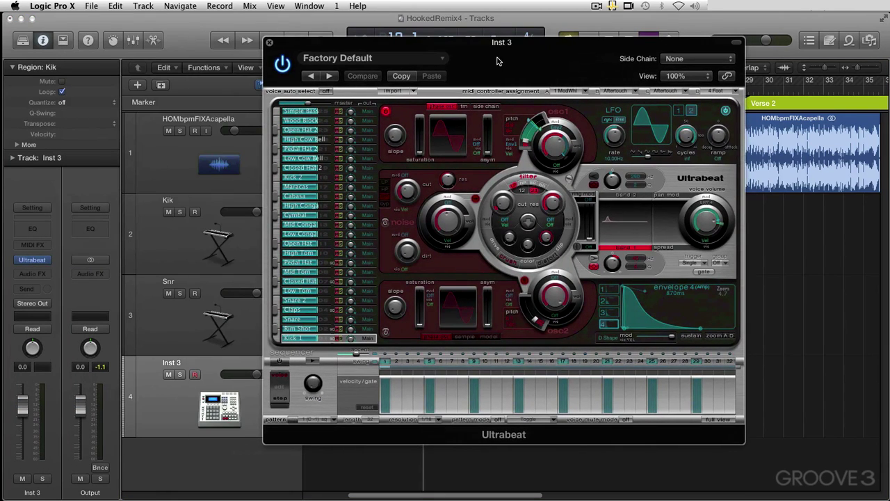
Step: Load the Hip Hop Sly Kit drum kit setting in Ultrabeat
click(414, 58)
mouse_move(381, 280)
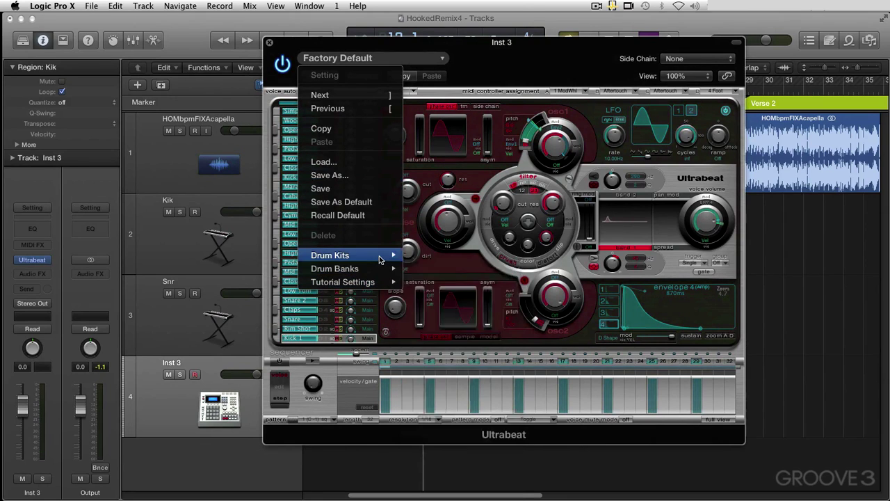
mouse_move(382, 255)
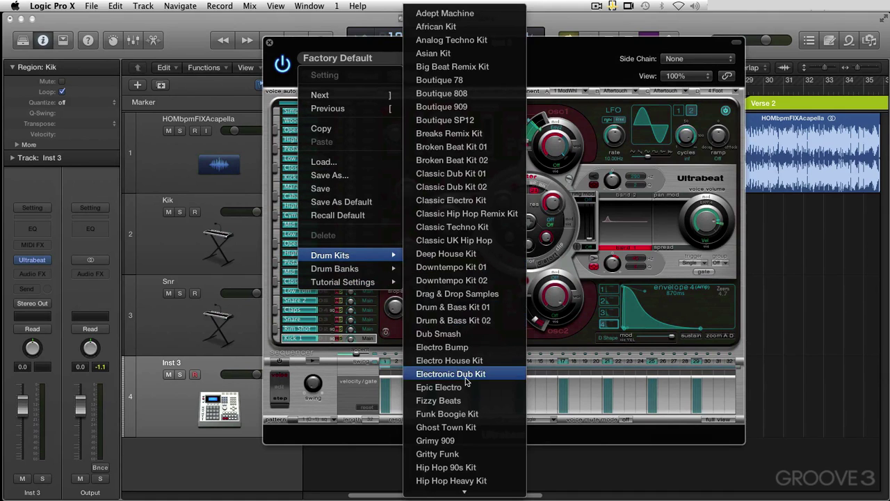
mouse_move(466, 491)
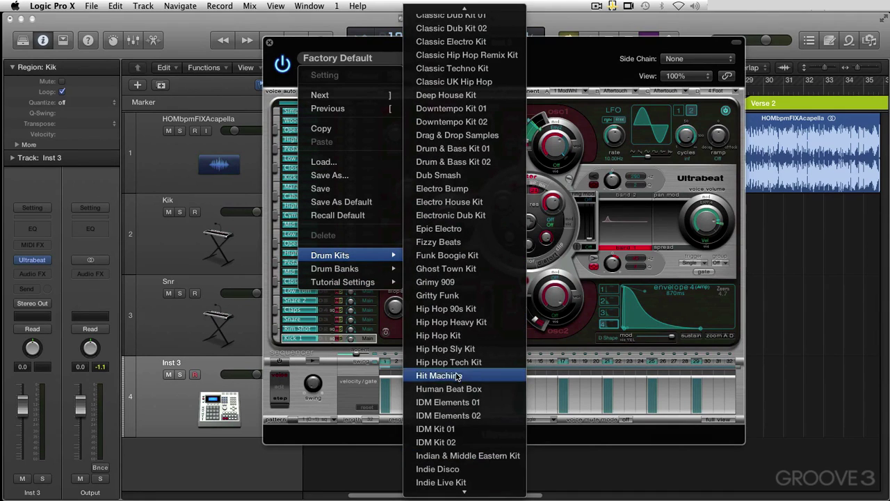
click(452, 356)
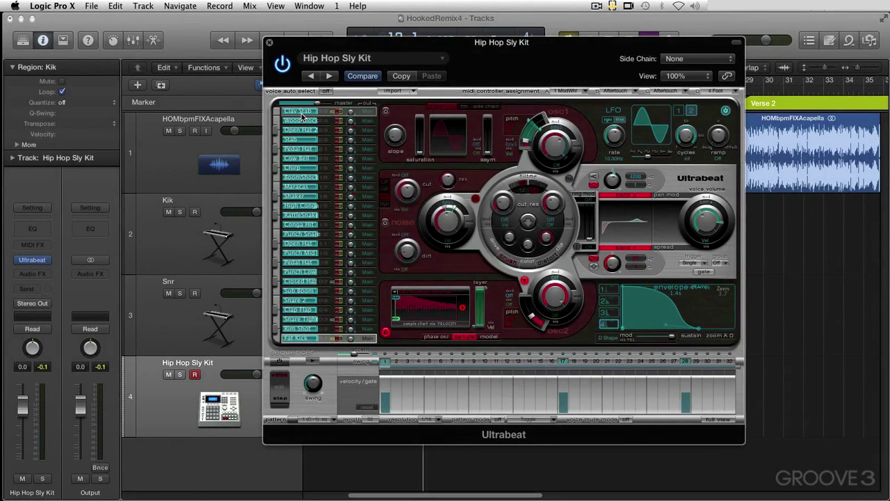
Step: Copy Ultrabeat's Fat Kick voice and paste it over the Clav Stab voice
click(296, 338)
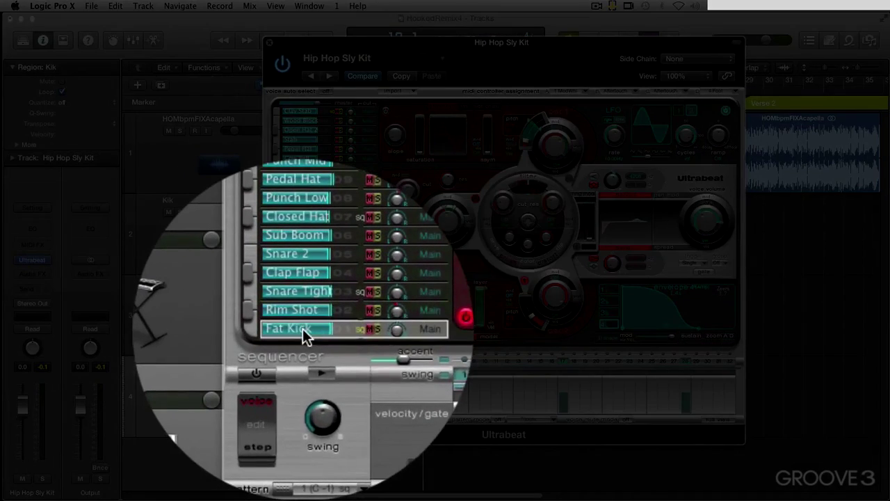
right_click(303, 334)
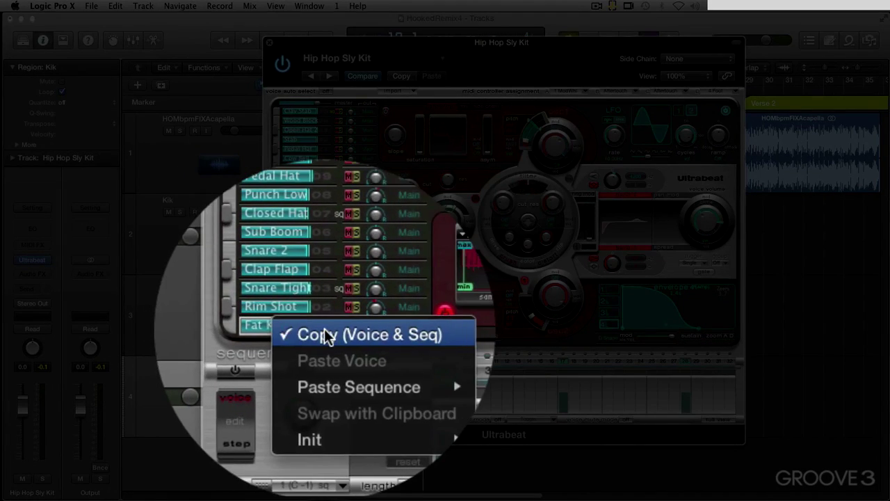
click(327, 335)
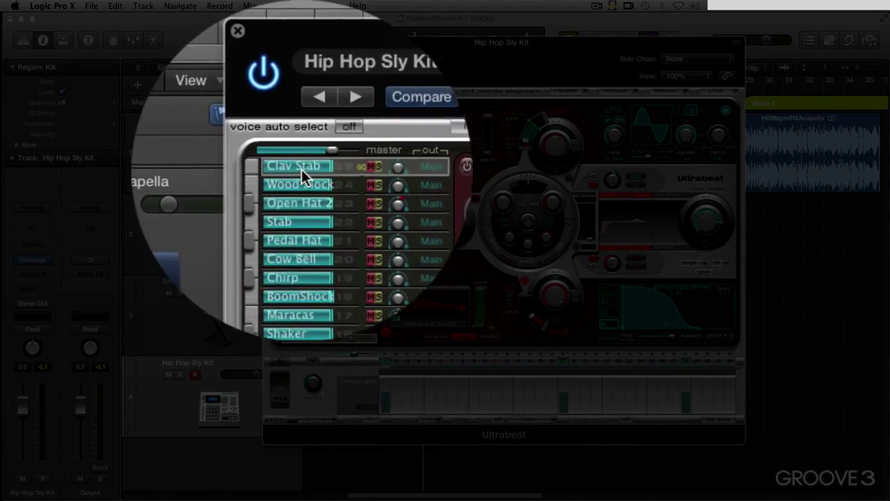
click(301, 169)
right_click(301, 169)
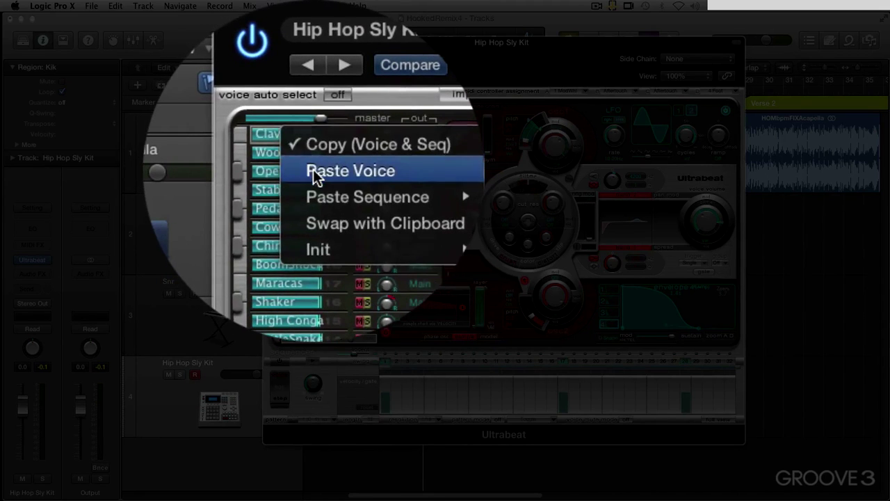
click(313, 175)
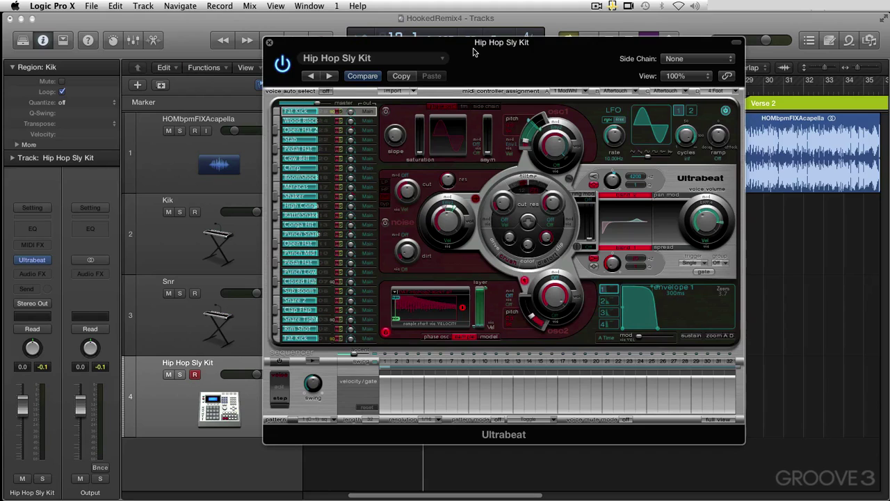
Step: Add another software instrument track below Hip Hop Sly Kit and load the EFM1 FM synth on it
drag(473, 52, 551, 42)
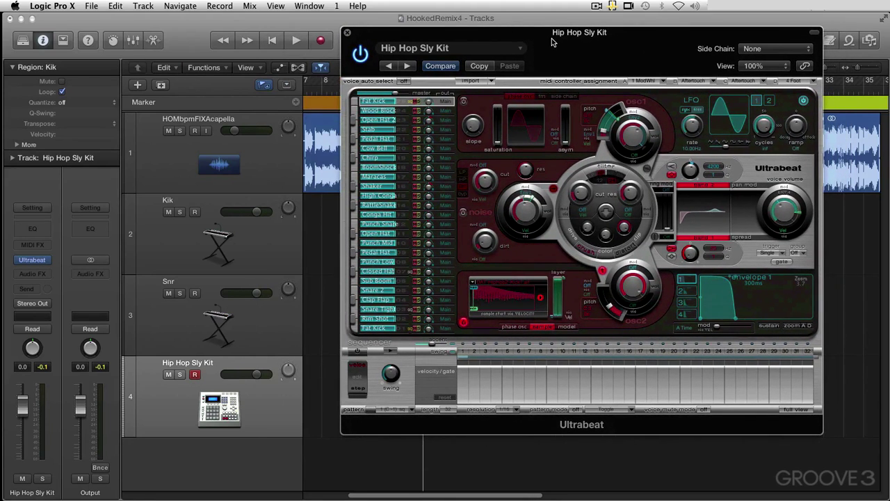
double_click(187, 460)
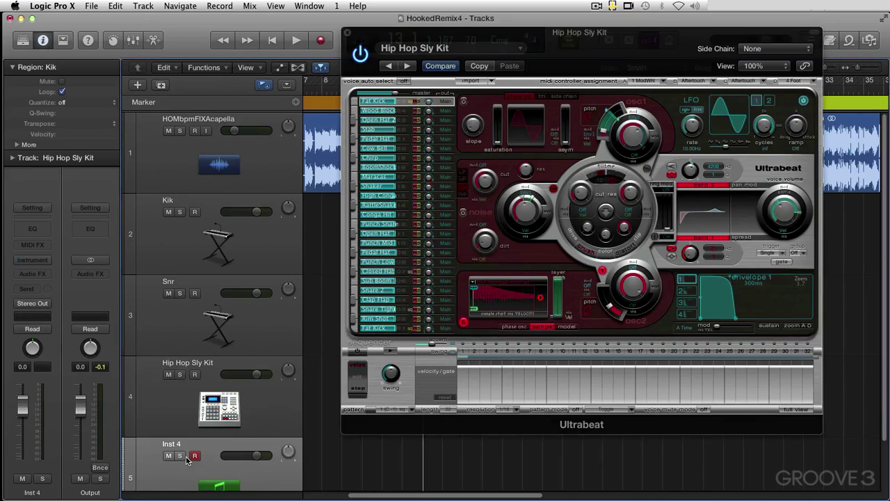
click(41, 256)
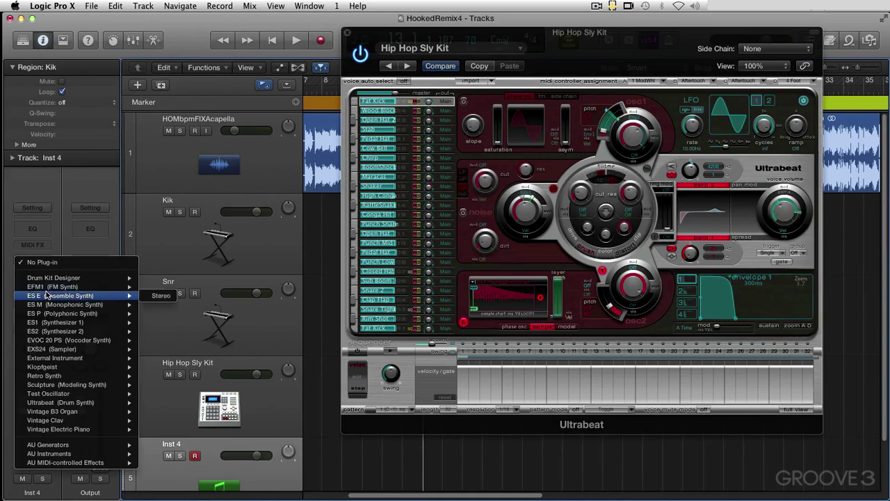
click(47, 287)
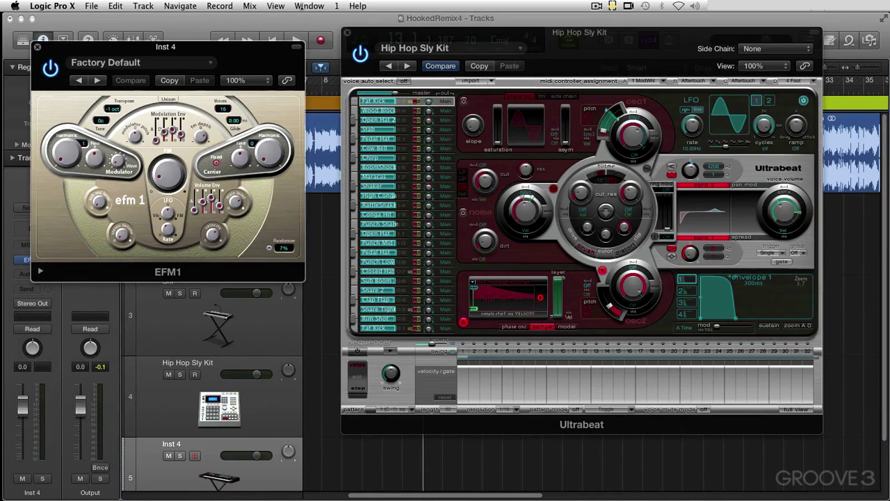
Step: Show the on-screen keyboard in its piano view and audition notes on the EFM1 track
click(309, 6)
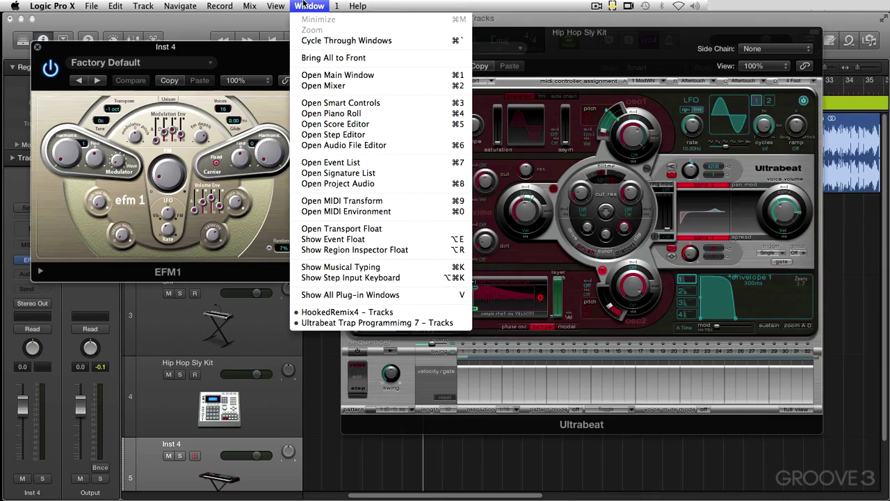
click(336, 266)
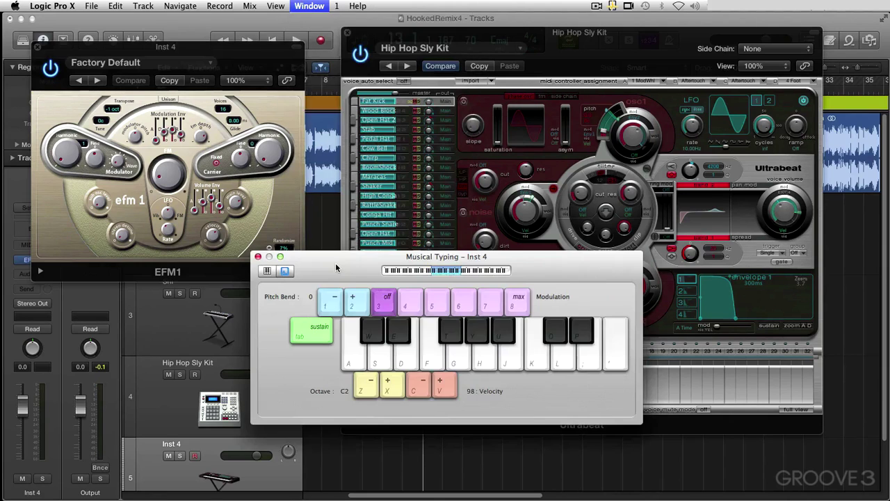
click(266, 271)
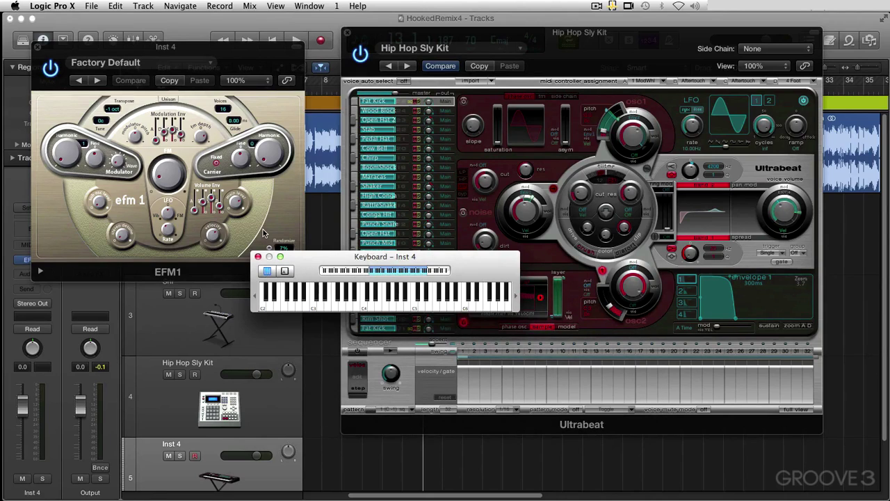
key(a)
key(a)
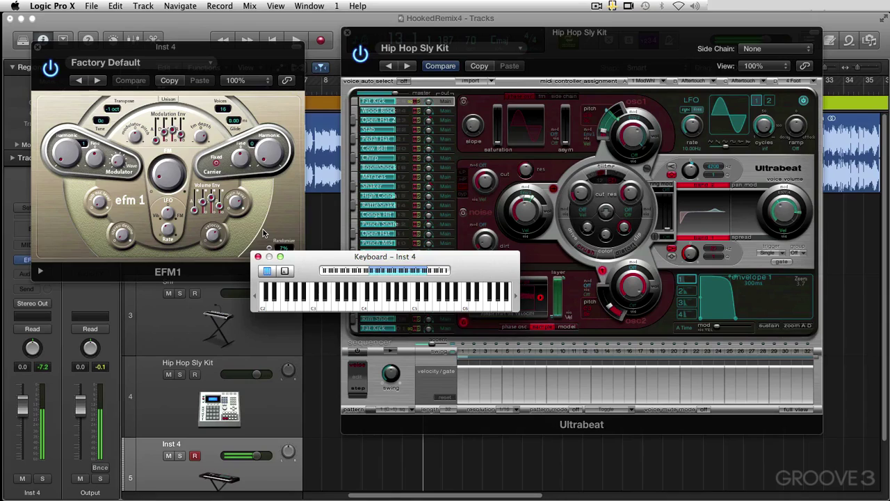
Step: Audition Ultrabeat's Fat Kick on the Hip Hop Sly Kit track and examine its oscillator 2 pitch setting
click(275, 408)
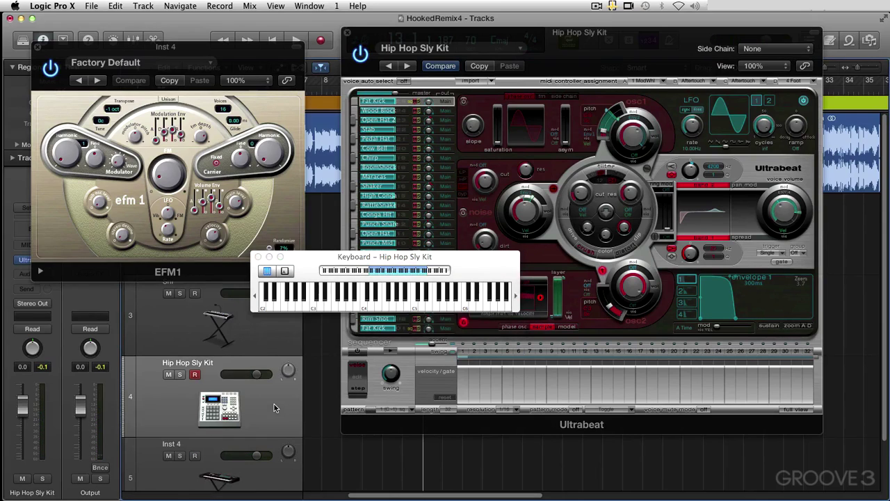
key(a)
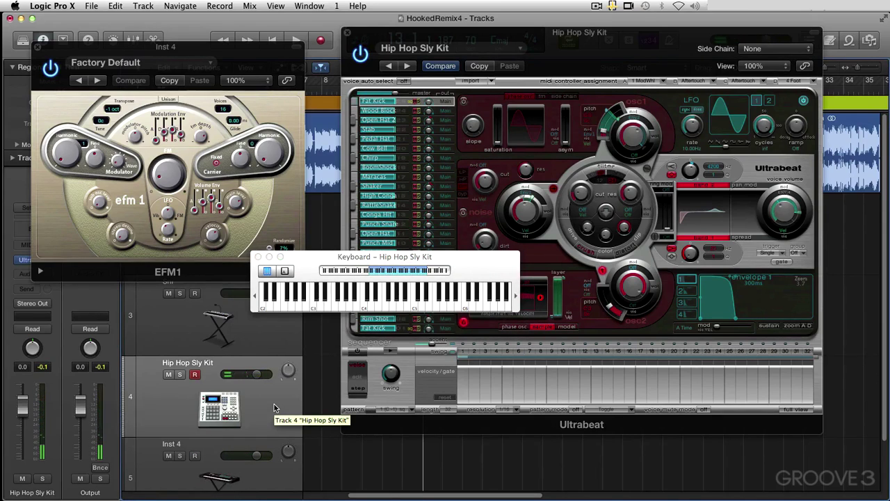
key(a)
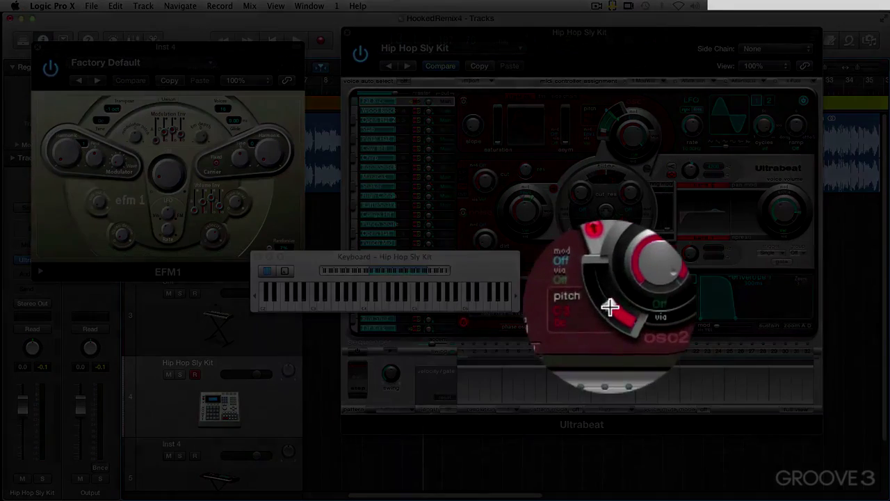
drag(610, 307, 615, 314)
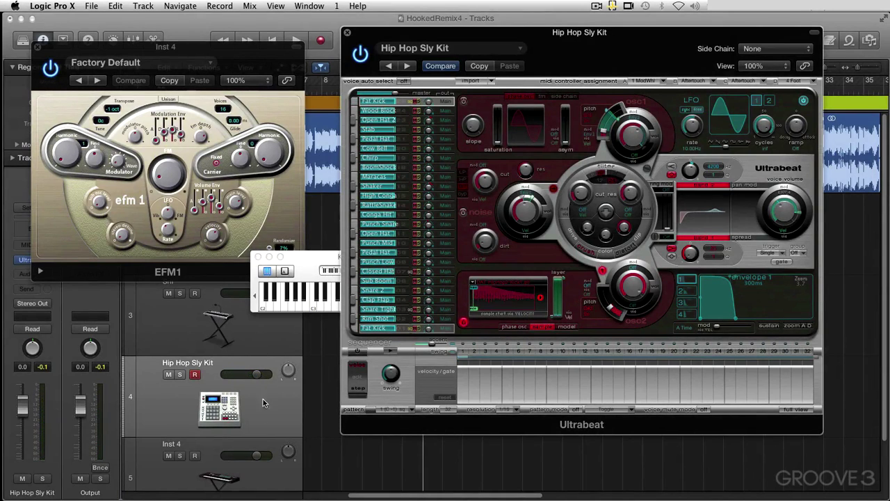
Step: Compare the EFM1 track's sound with the Hip Hop Sly Kit track using the on-screen keyboard, and close the keyboard
scroll(279, 469, down, 1)
click(276, 469)
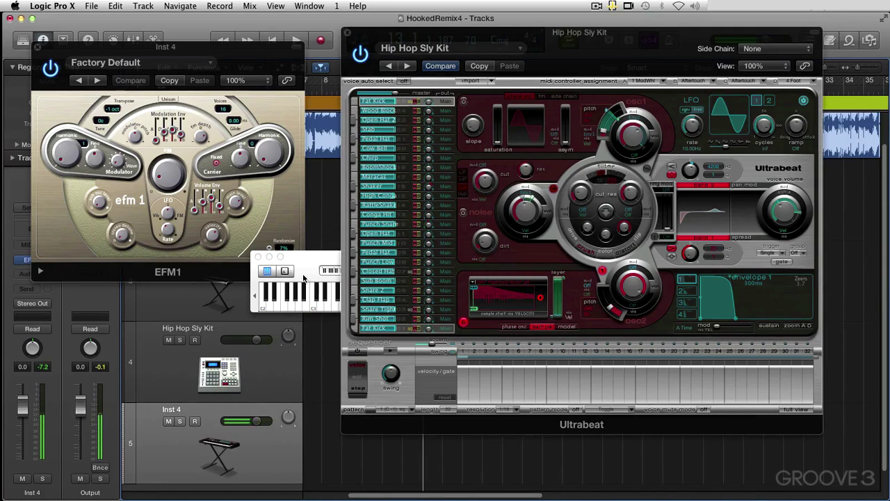
click(305, 269)
drag(305, 270, 96, 307)
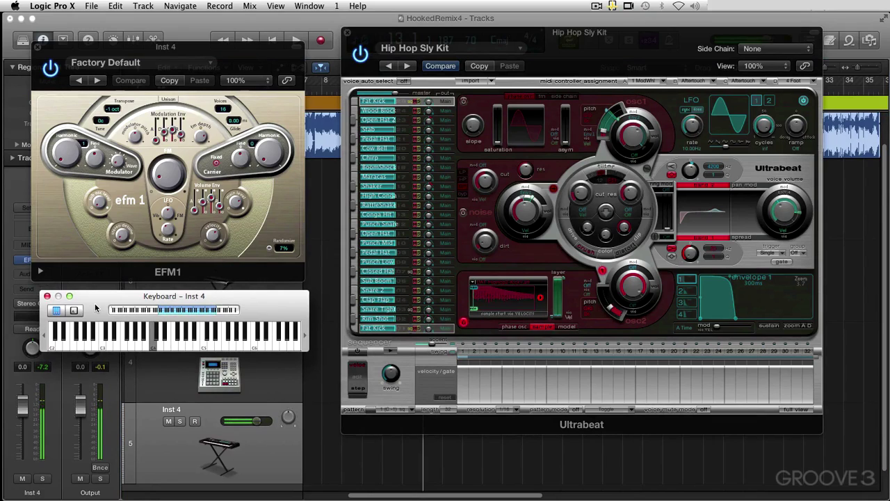
click(269, 377)
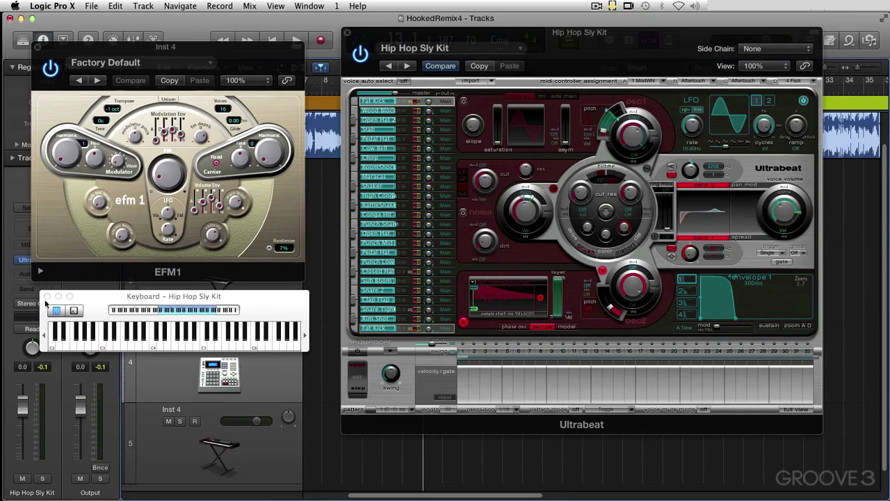
click(46, 296)
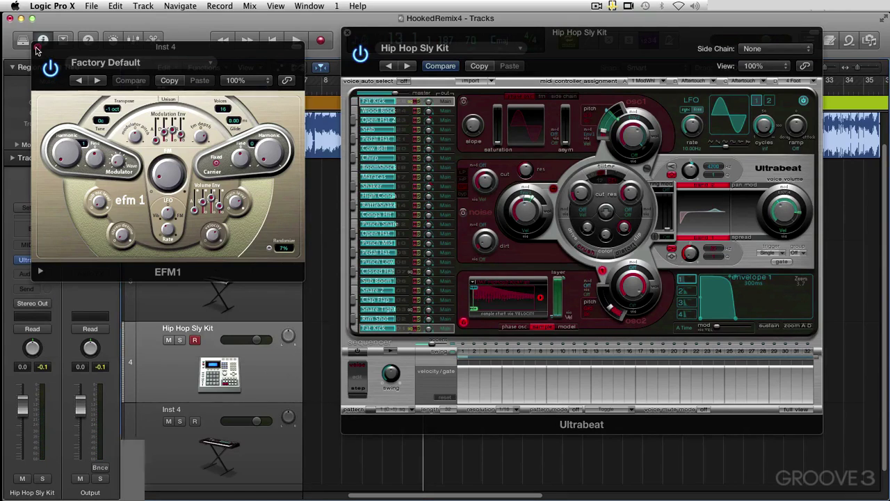
Step: Close the EFM1 window and delete the Inst 4 track
click(37, 49)
click(263, 449)
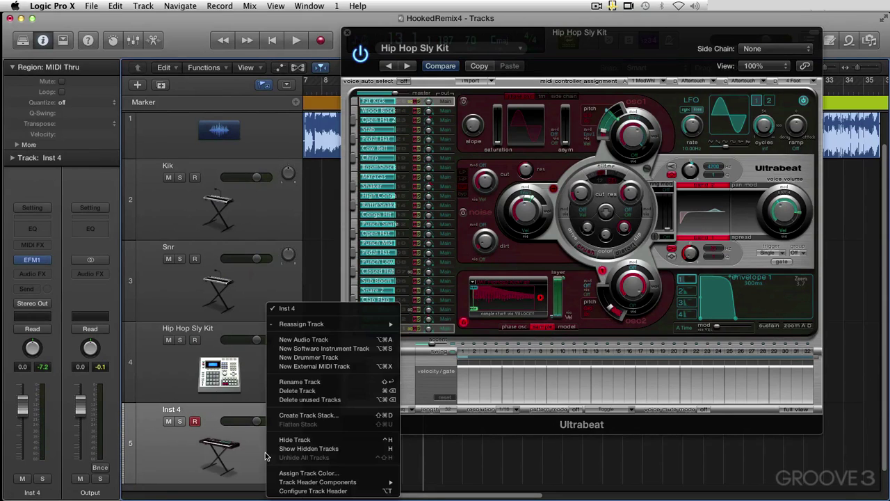
right_click(265, 452)
click(302, 389)
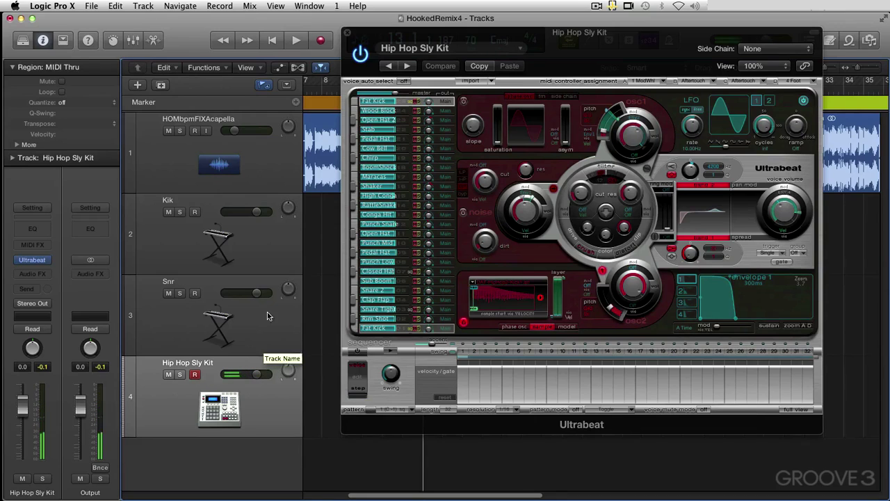
Step: Play back Verse 1 while auditioning the Fat Kick sound with the drums, and close the Ultrabeat window
drag(372, 50, 476, 154)
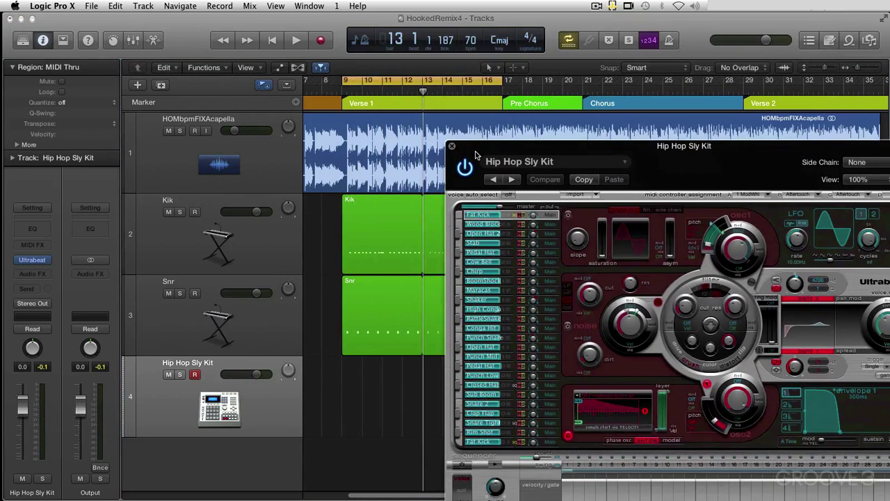
double_click(377, 102)
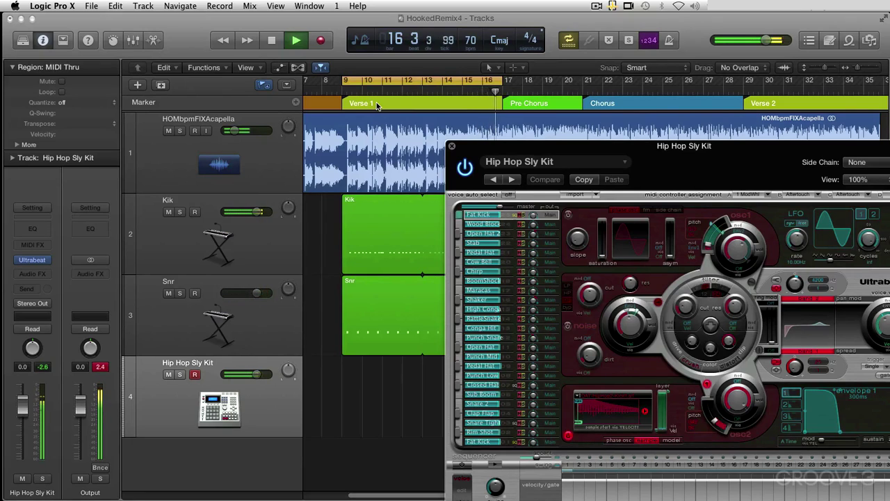
key(space)
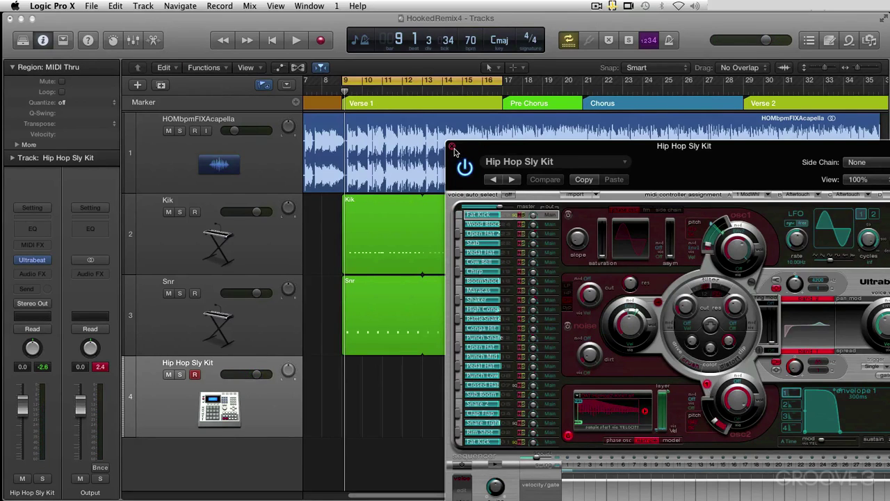
click(452, 149)
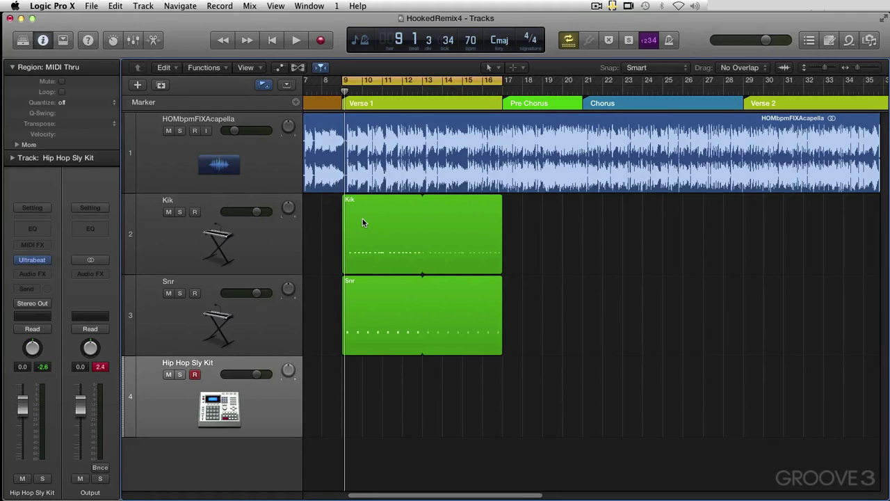
Step: Copy the Kik region onto the Hip Hop Sly Kit track at bar 9 and name both the track and the copied region 808
drag(362, 218, 359, 379)
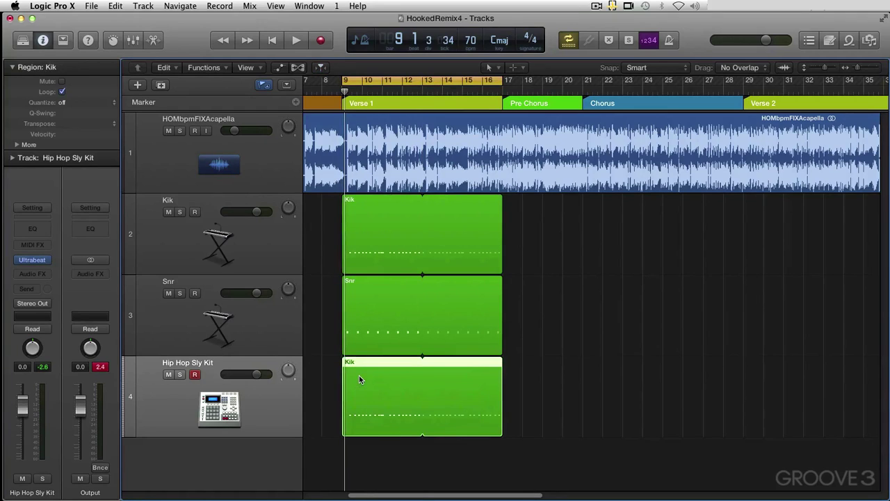
double_click(211, 365)
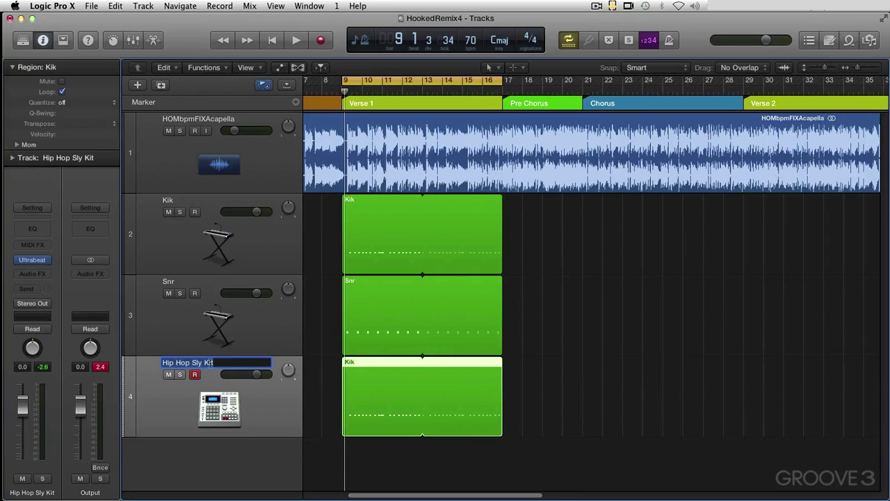
text(808)
key(Return)
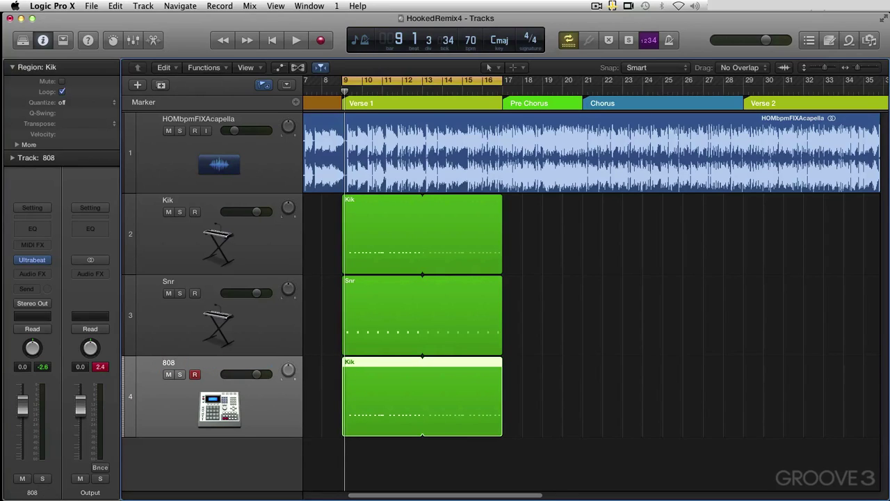
click(203, 67)
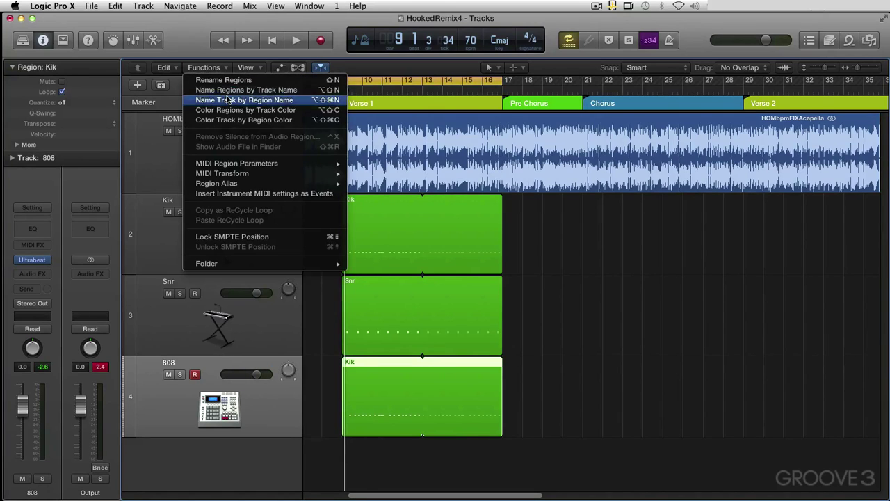
click(228, 91)
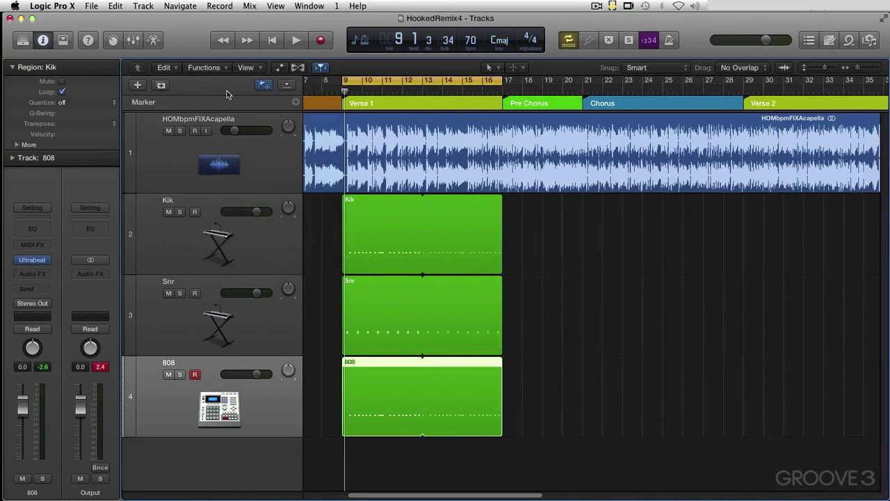
Step: Open the 808 region in the Piano Roll with its full note pattern in view
double_click(361, 377)
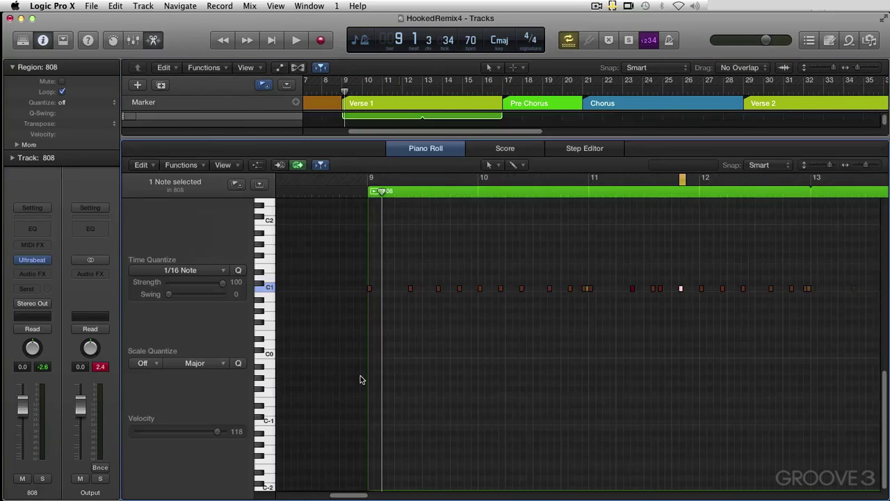
key(super+Left)
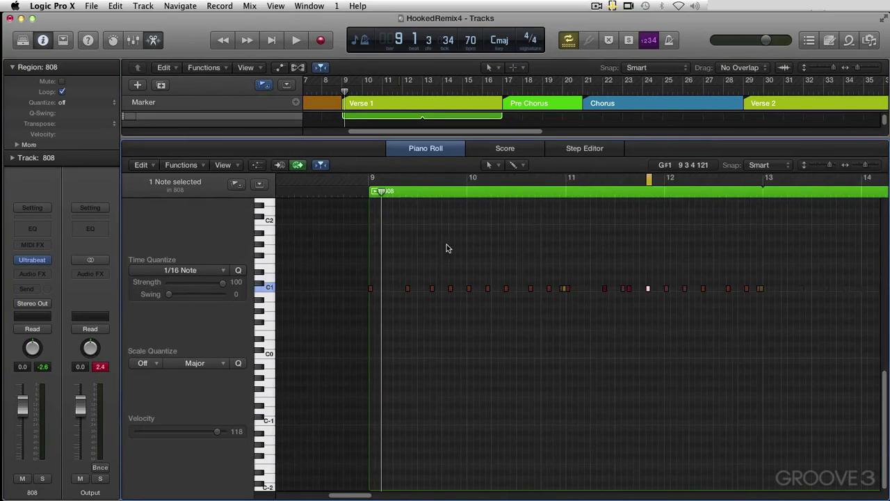
key(super+Left)
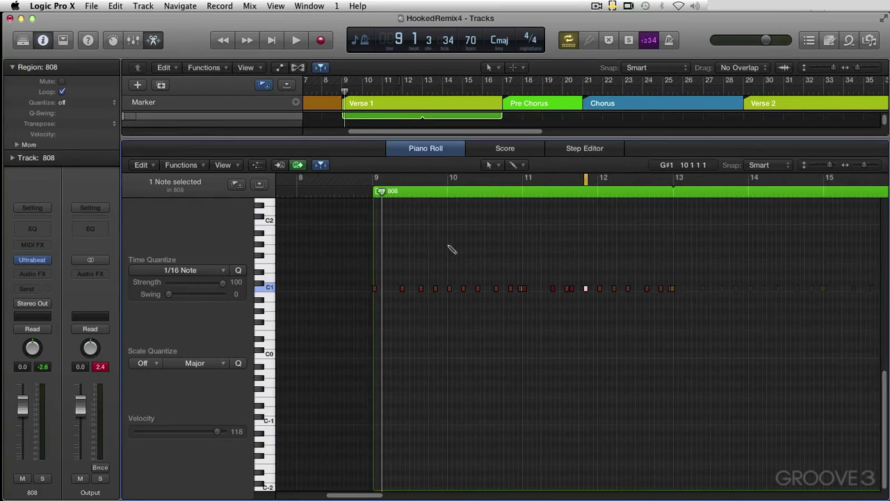
Step: Audition the Piano Roll keys at C1 and around C3 to locate the pitched Fat Kick notes
click(270, 290)
click(267, 260)
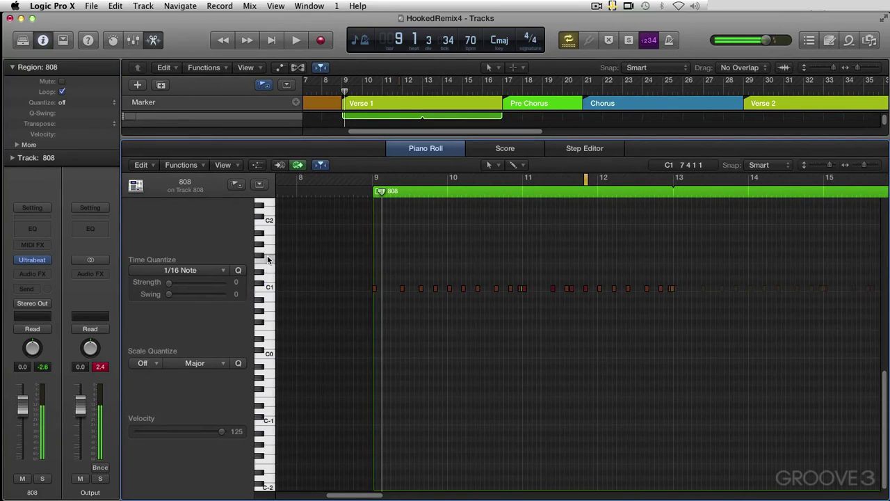
click(271, 289)
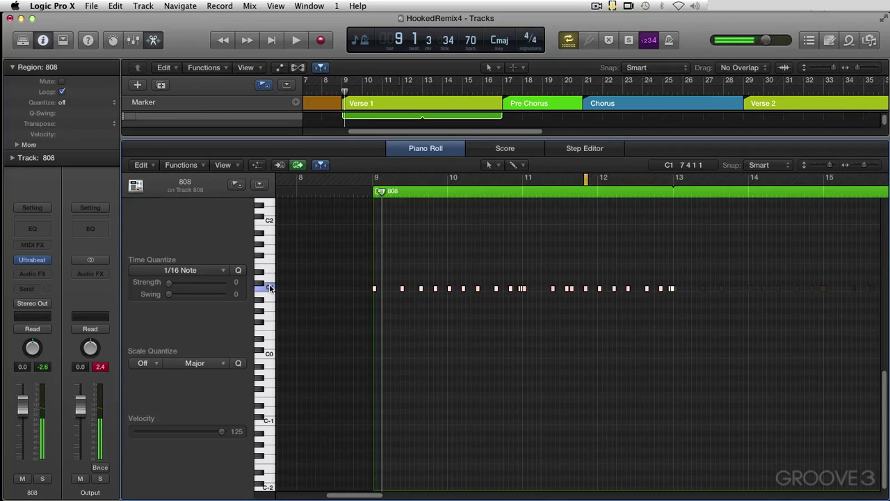
scroll(297, 341, up, 5)
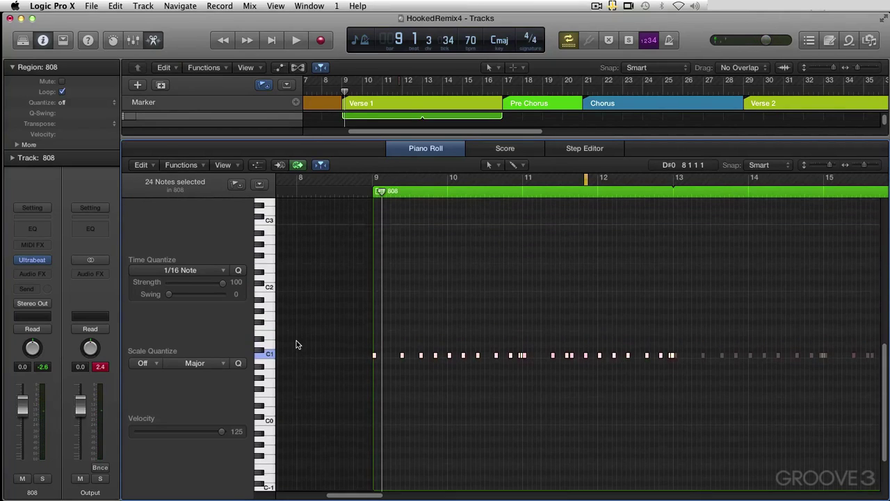
scroll(295, 340, up, 2)
click(272, 249)
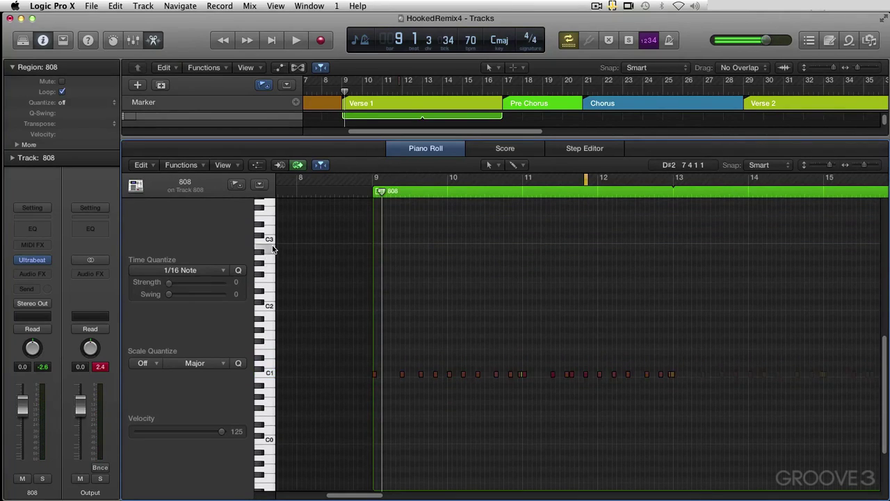
click(268, 235)
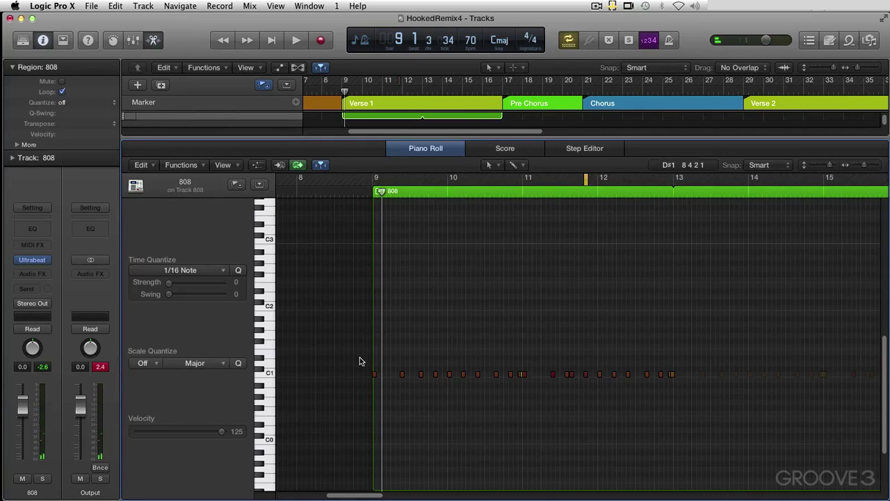
Step: Select all C1 notes in the 808 region and transpose them up 25 semitones to C#3
drag(360, 359, 689, 407)
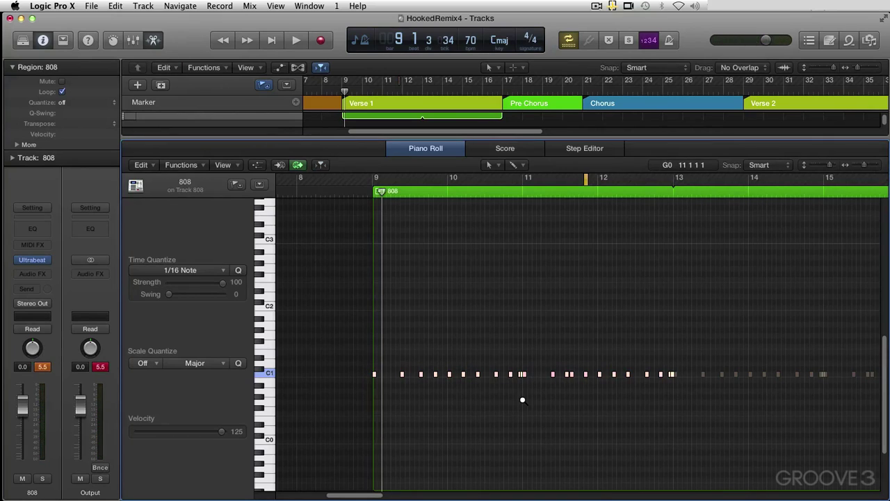
key(alt+Up)
key(alt+Up)
key(alt+Up)
key(alt+Up)
key(alt+Up)
key(alt+Up)
key(alt+Up)
key(alt+Up)
key(alt+Up)
key(alt+Up)
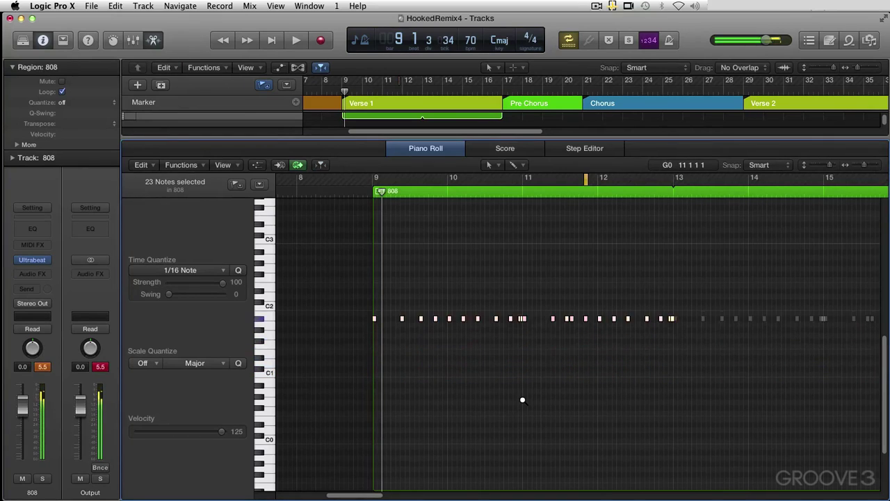
key(alt+Up)
key(alt+Up)
key(alt+Up)
key(alt+Up)
key(alt+Up)
key(alt+Up)
key(alt+Up)
key(alt+Up)
key(alt+Up)
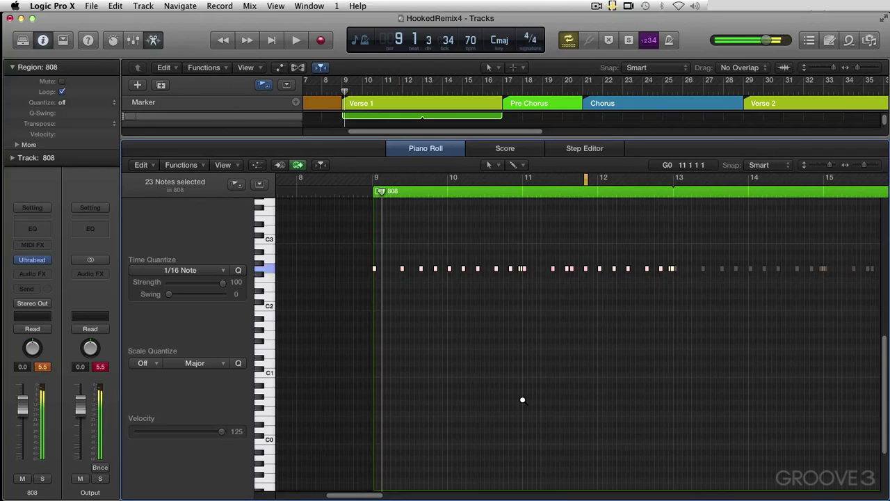
key(alt+Up)
key(alt+Up)
key(alt+Up)
key(alt+Up)
key(alt+Up)
key(alt+Up)
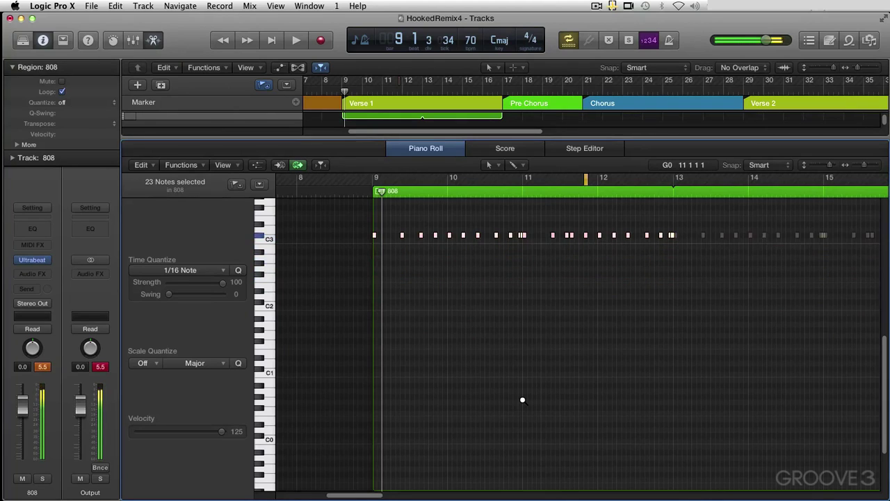
Step: Transpose all selected 808 notes up three more semitones to E3 and play them back from bar 9
key(alt+Up)
key(alt+Up)
key(alt+Up)
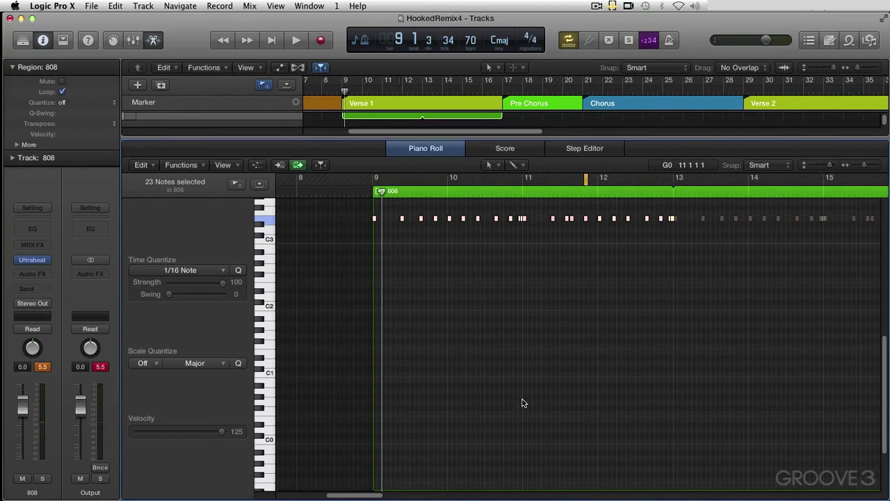
scroll(514, 413, up, 3)
scroll(513, 415, up, 2)
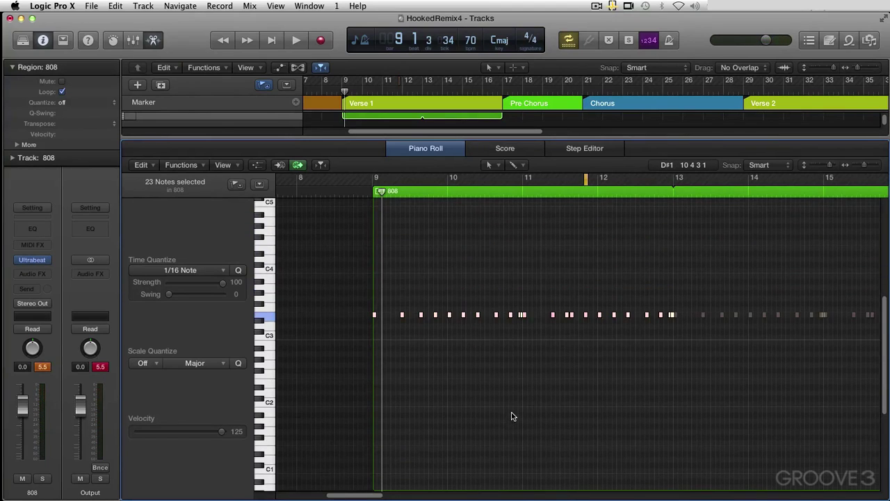
key(space)
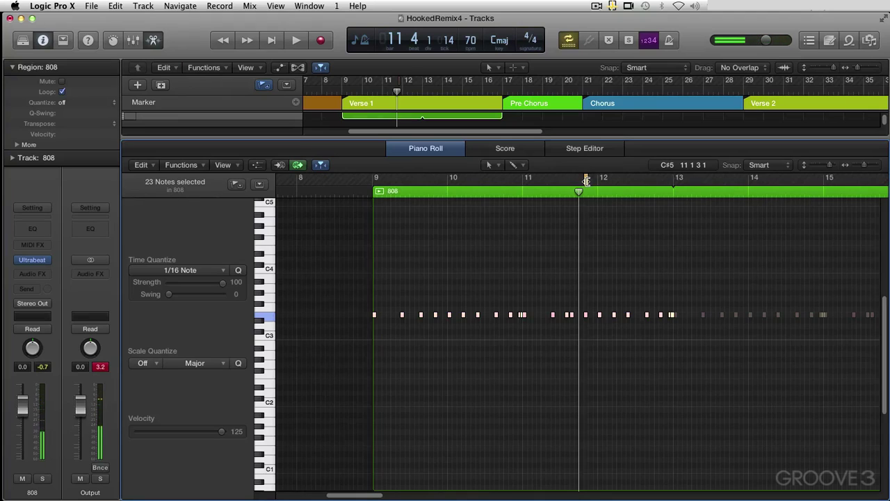
Step: Set the cycle range to bars 9 through 13 and lower the 808 track's volume to -3.6 dB during looped playback
drag(586, 178, 373, 191)
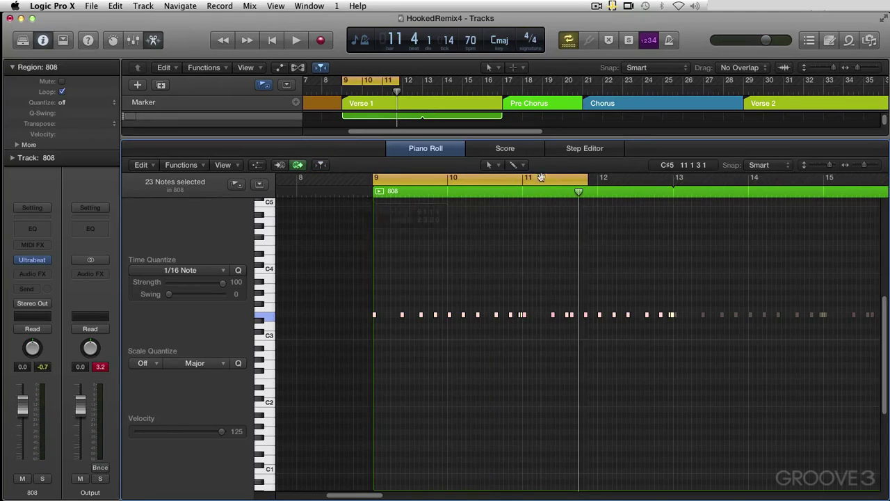
drag(587, 179, 671, 185)
key(space)
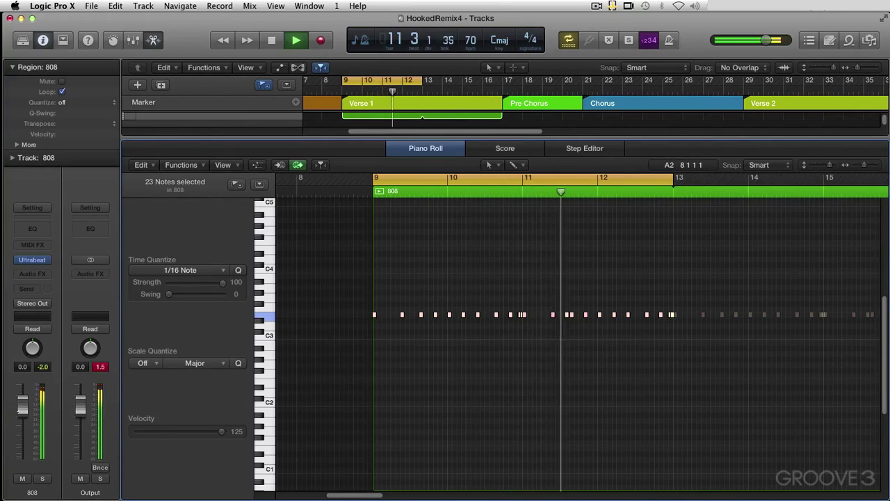
drag(22, 403, 22, 416)
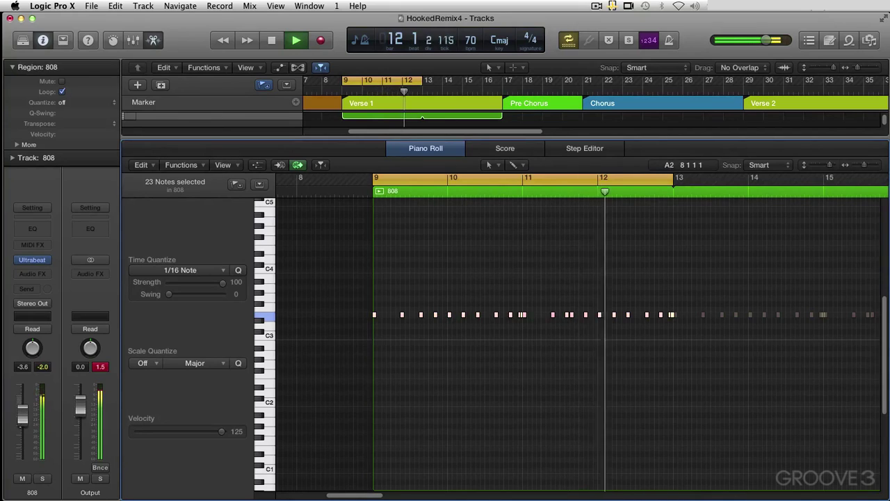
key(space)
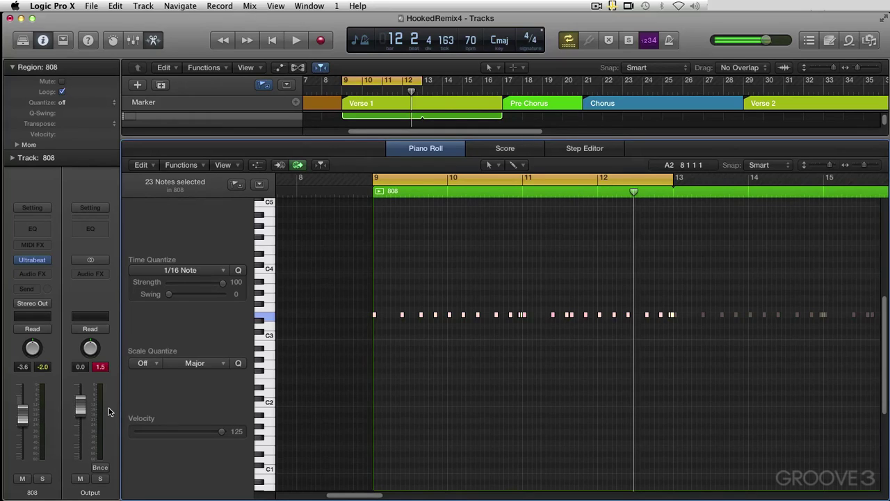
Step: Audition the Piano Roll keys around C4 and play the 808 pattern from bar 9 into bar 10
click(267, 259)
click(263, 270)
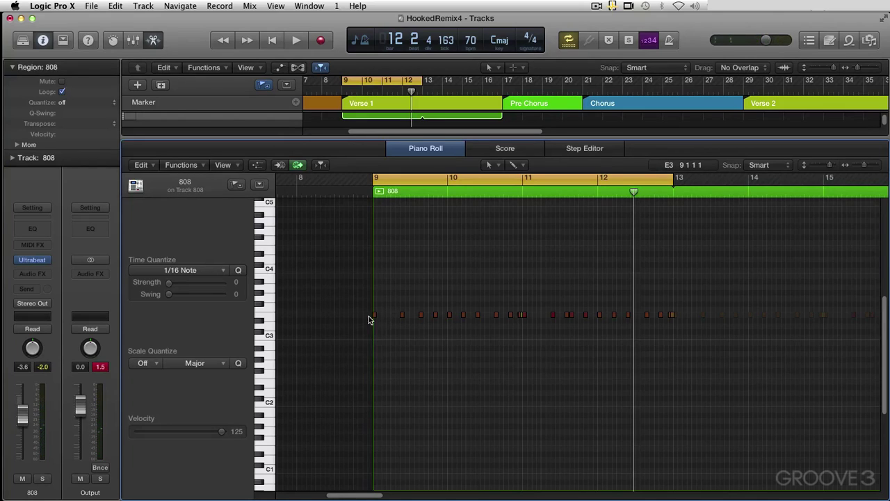
key(space)
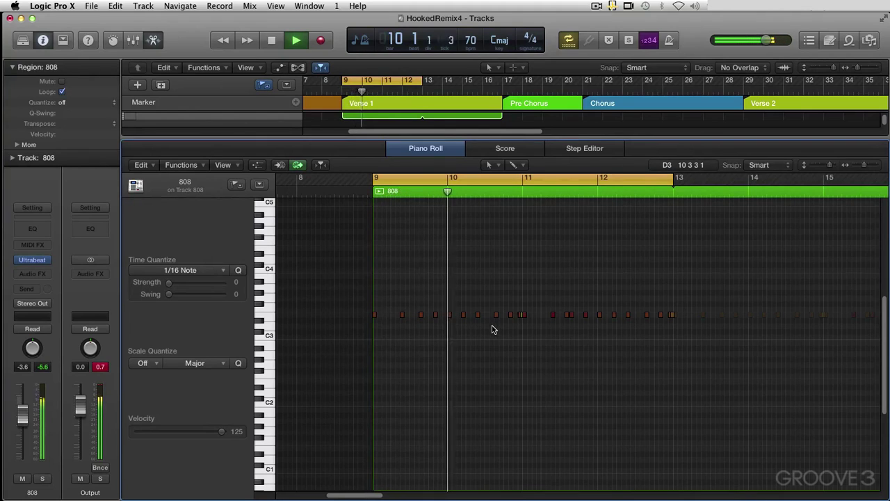
key(space)
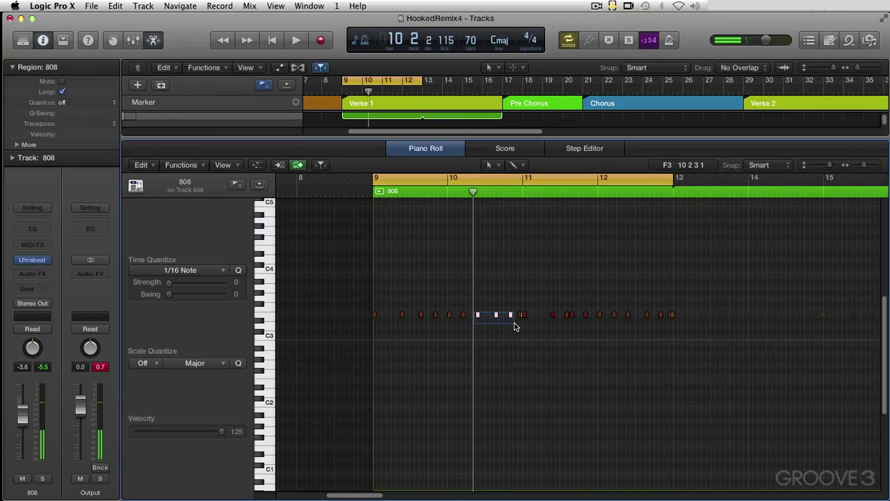
Step: Select the last five 808 notes before bar 11 and transpose them up eight semitones to C4
shift+click(521, 317)
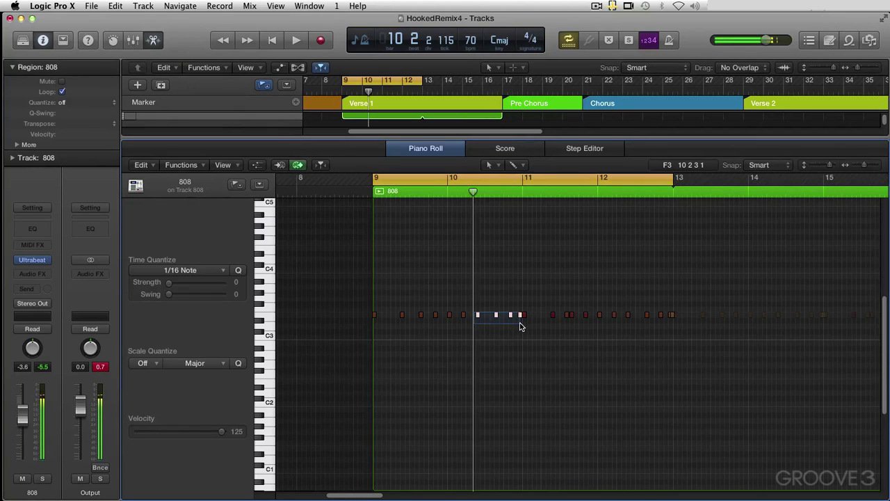
click(521, 317)
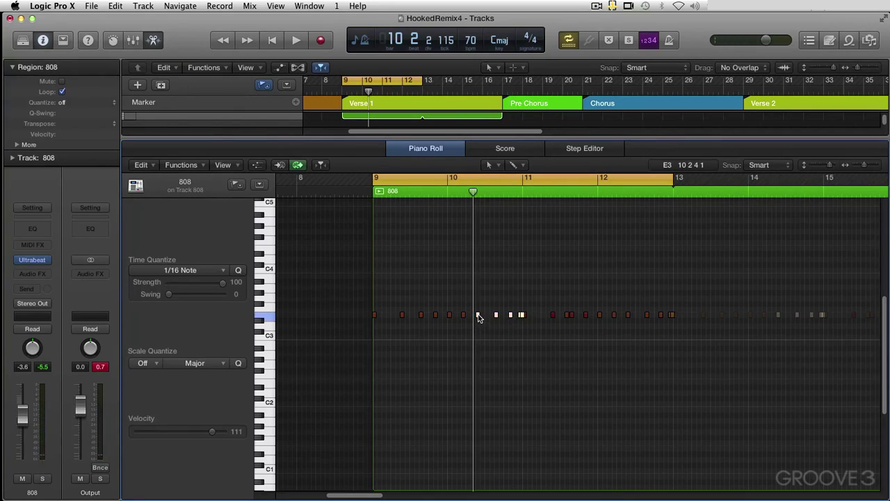
key(alt+Up)
key(alt+Up)
key(alt+Up)
key(alt+Up)
key(alt+Up)
key(alt+Up)
key(alt+Up)
key(alt+Up)
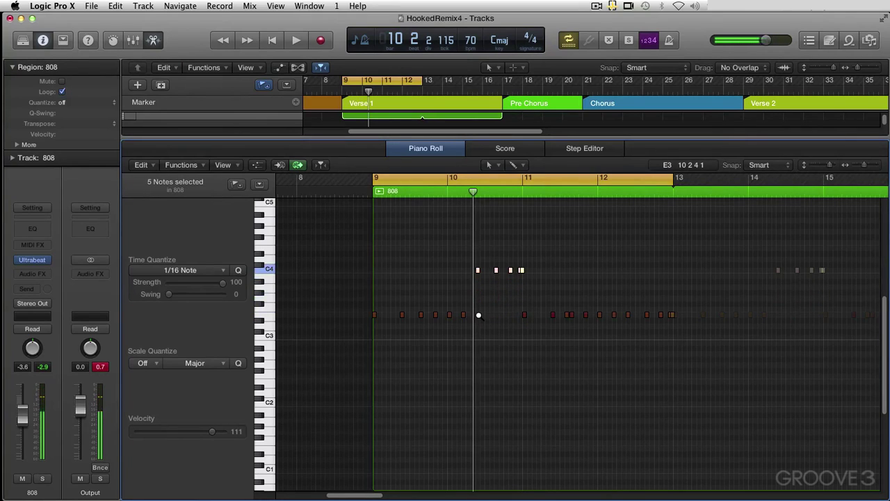
Step: Turn off cycling and play the raised 808 notes from bar 10
click(471, 193)
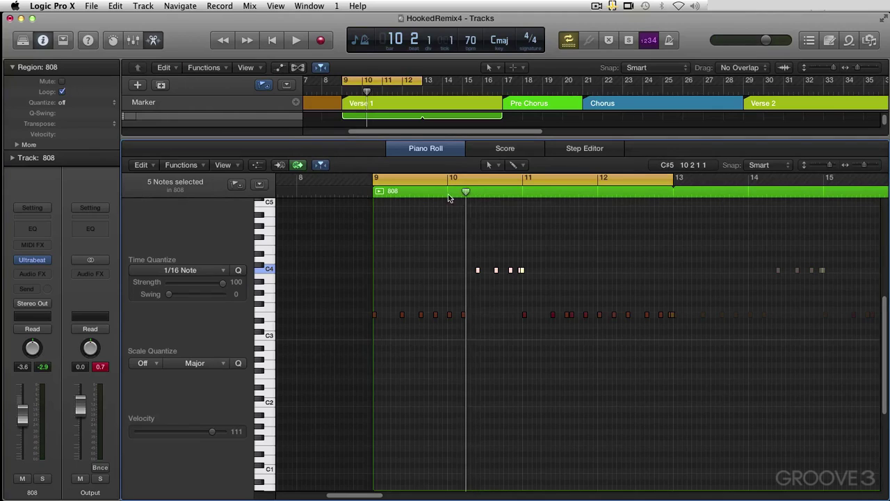
click(447, 182)
click(445, 195)
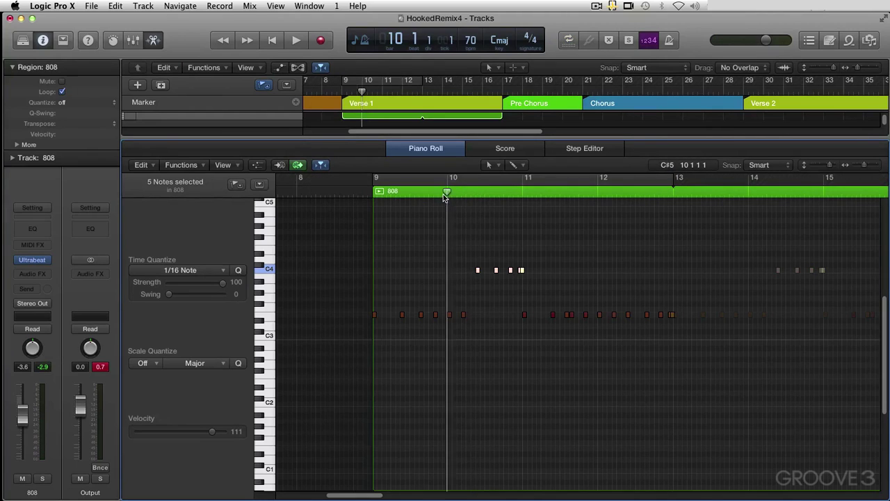
key(space)
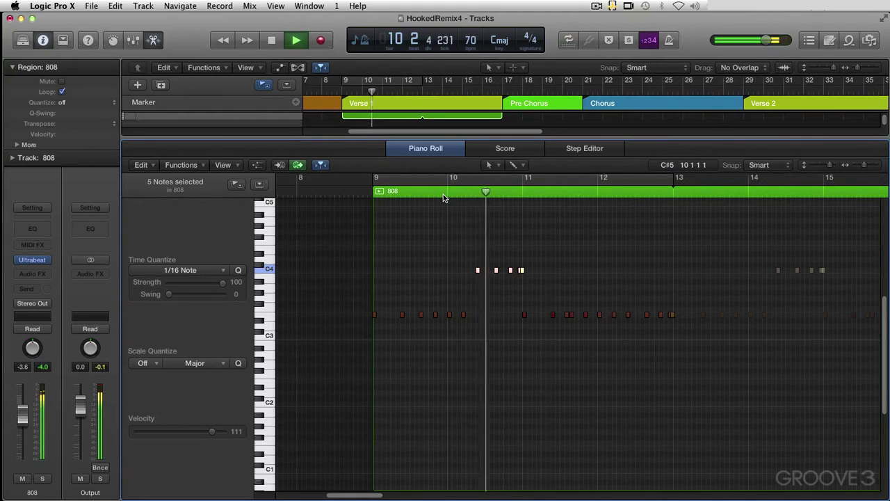
key(space)
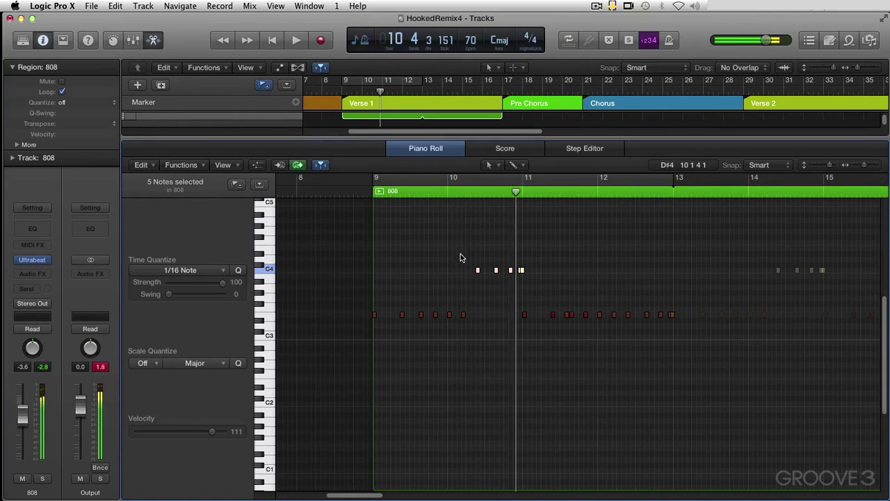
Step: Raise the five selected notes before bar 11 one semitone to C#4 and check the phrase from bar 10
drag(461, 262, 561, 283)
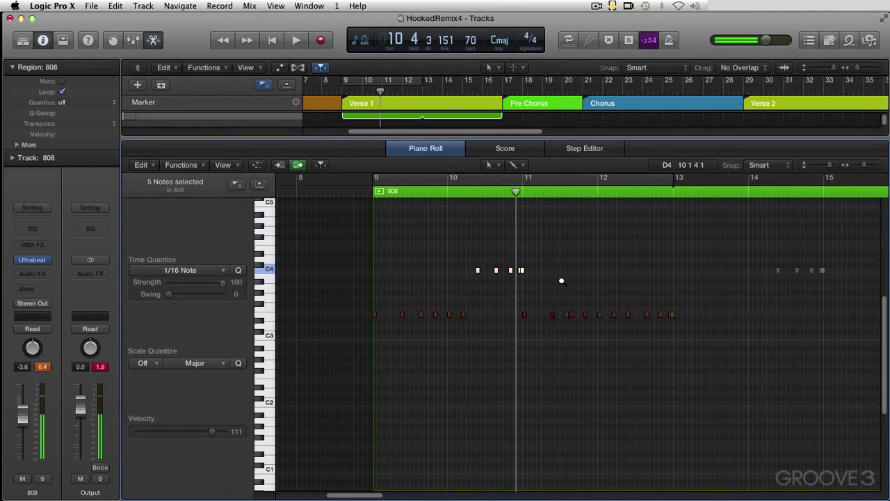
key(alt+Up)
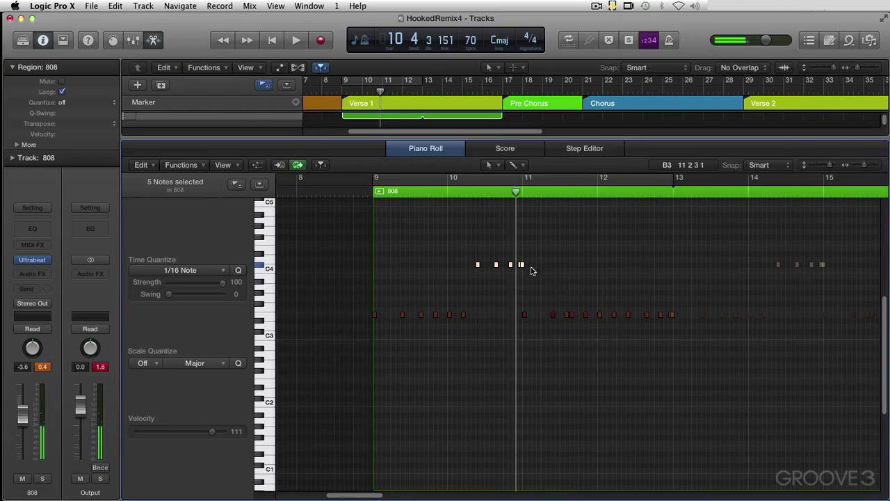
click(448, 192)
key(space)
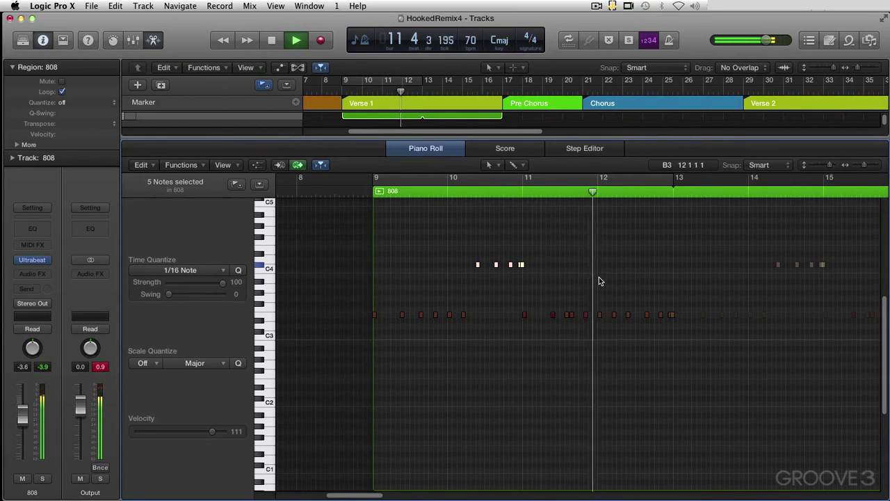
key(space)
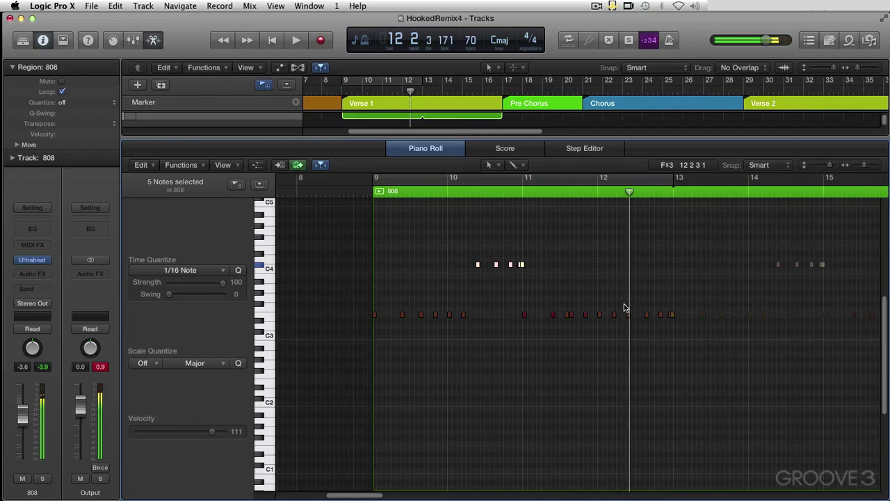
Step: Select the last five 808 notes before bar 13 and transpose them up nine semitones to C#4
drag(625, 306, 667, 325)
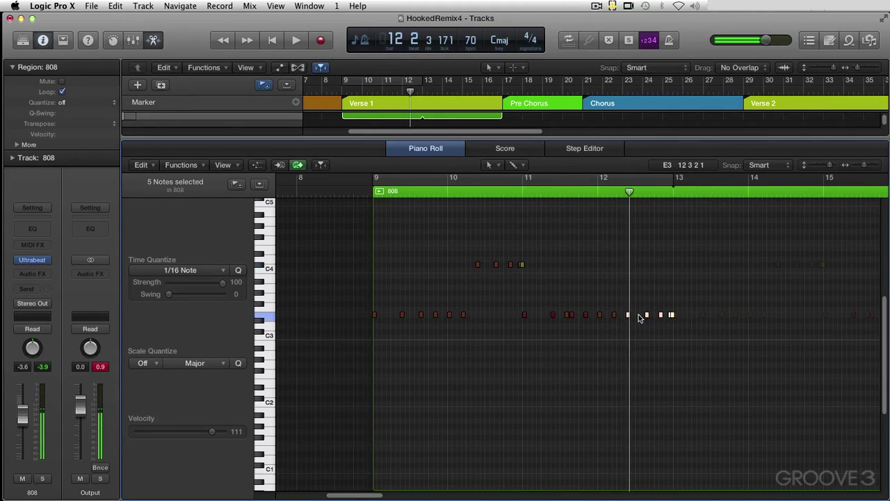
key(alt+Up)
key(alt+Up)
key(alt+Up)
key(alt+Up)
key(alt+Up)
key(alt+Up)
key(alt+Up)
key(alt+Up)
key(alt+Up)
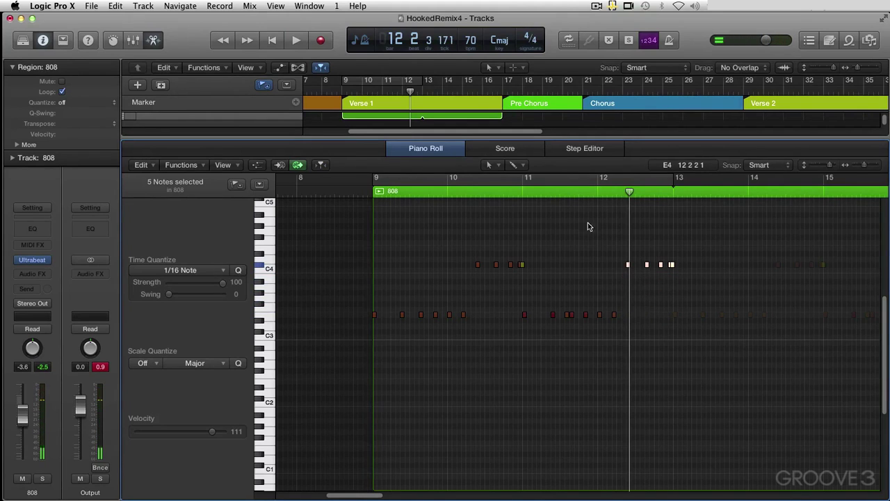
Step: Play the 808 part with cycling of bars 9 through 13 turned back on, and close the Piano Roll
click(495, 181)
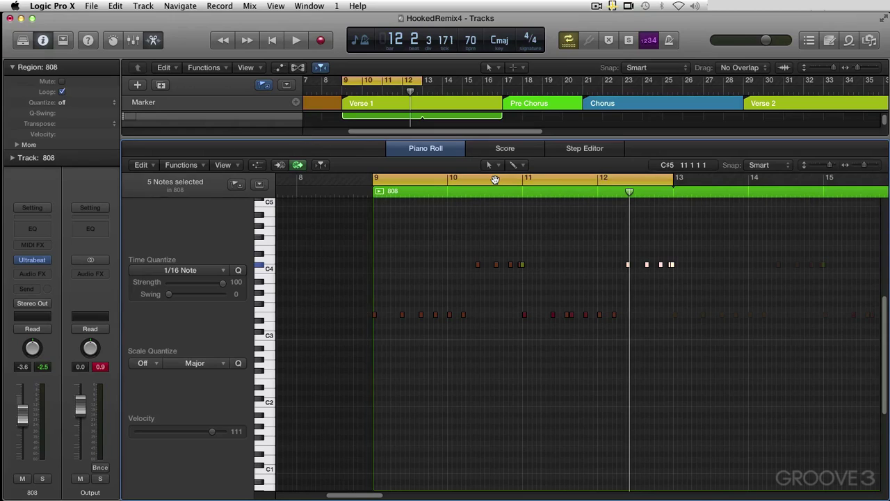
key(space)
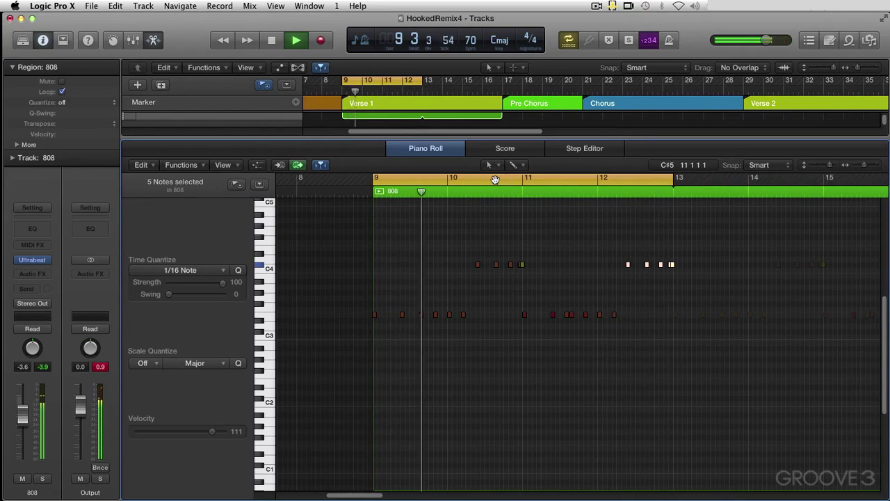
key(space)
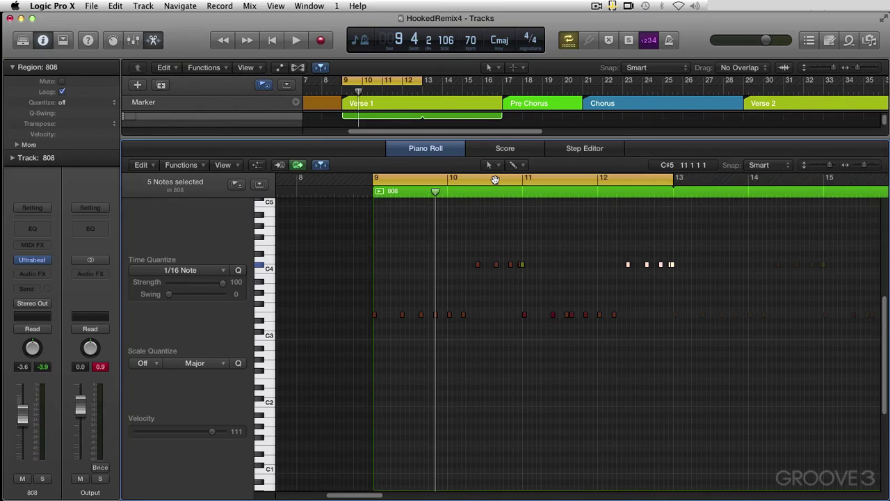
key(e)
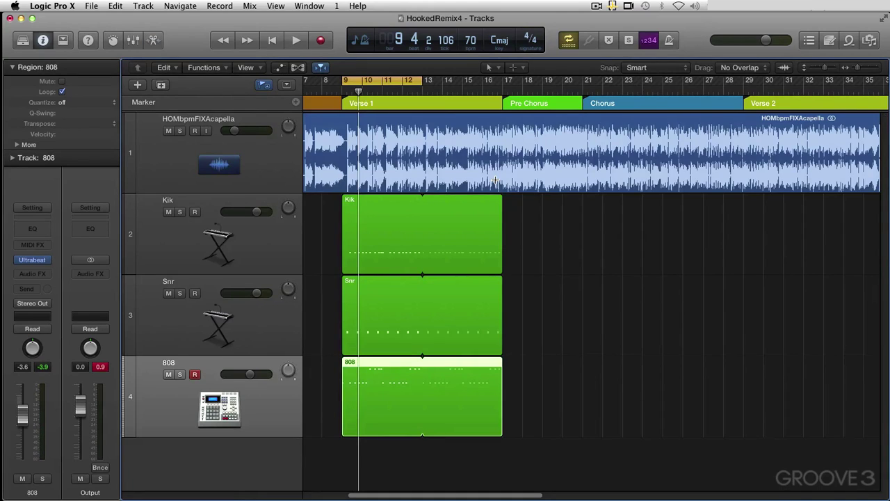